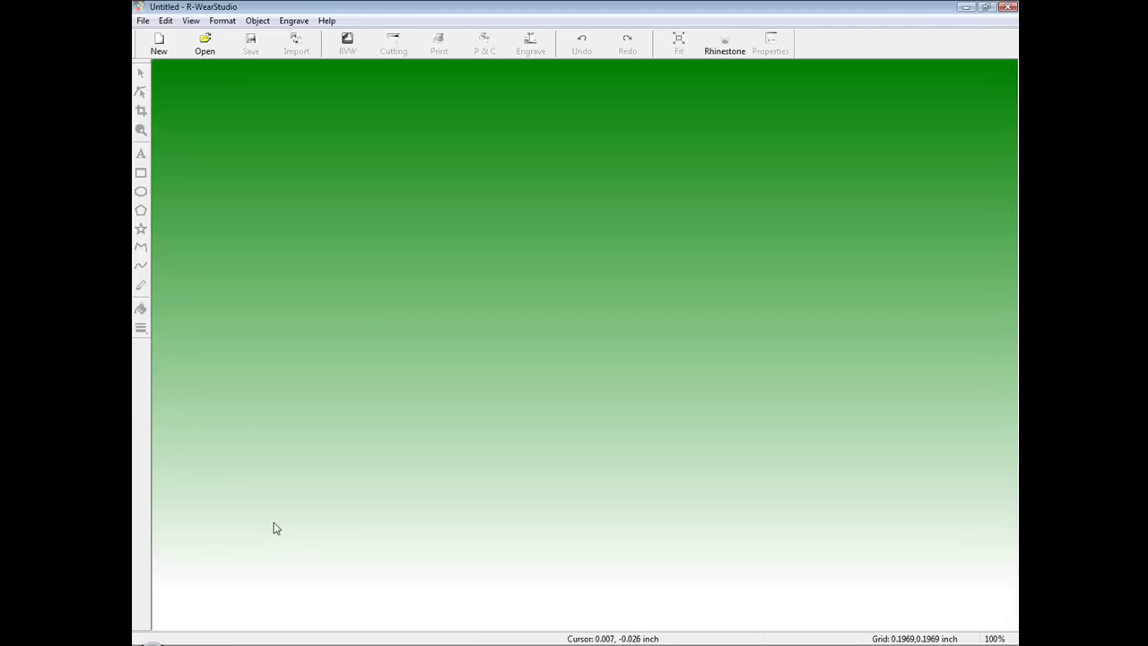
In Output Device Setup, choose Roland EGX-350 as the engraving machine and confirm.
click(143, 21)
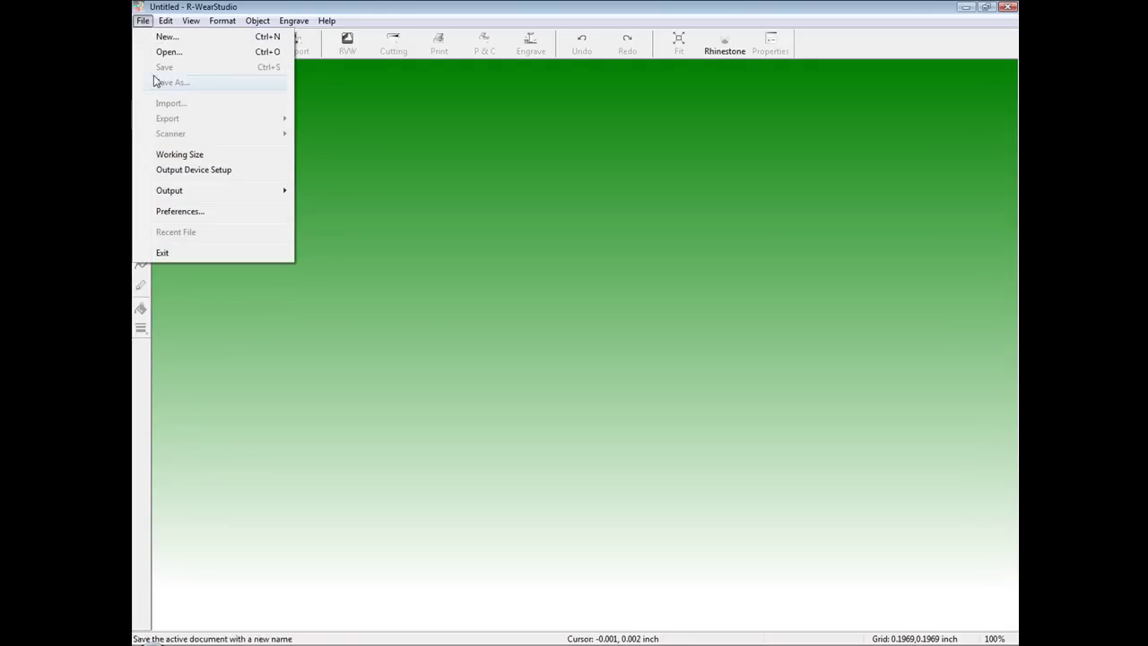
click(184, 172)
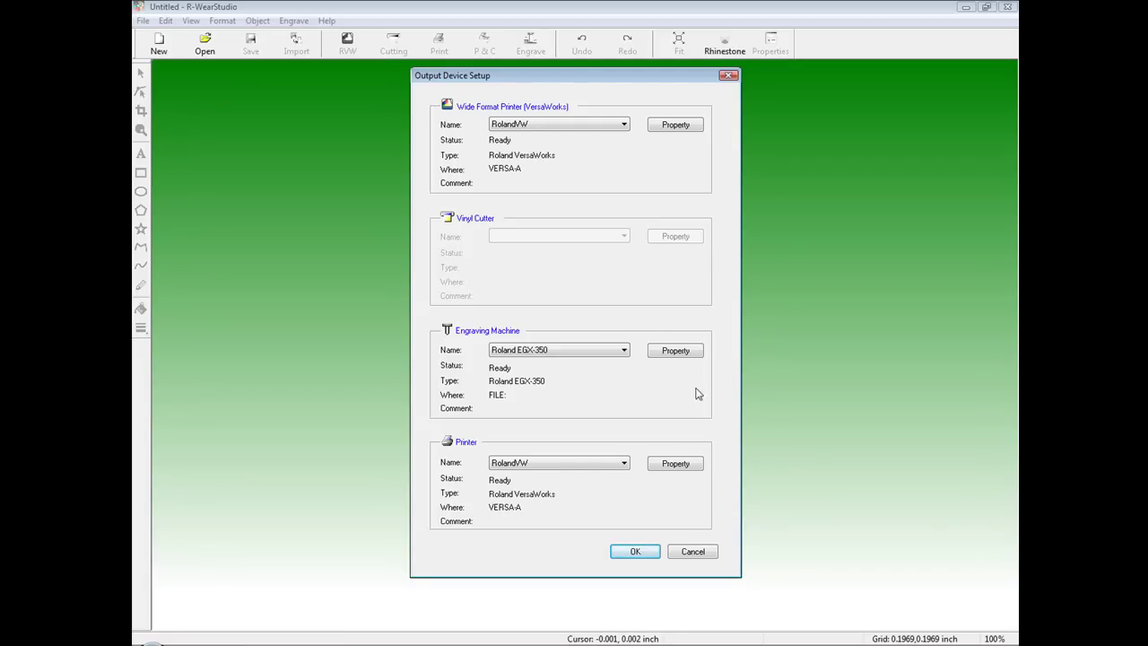
click(581, 353)
click(581, 354)
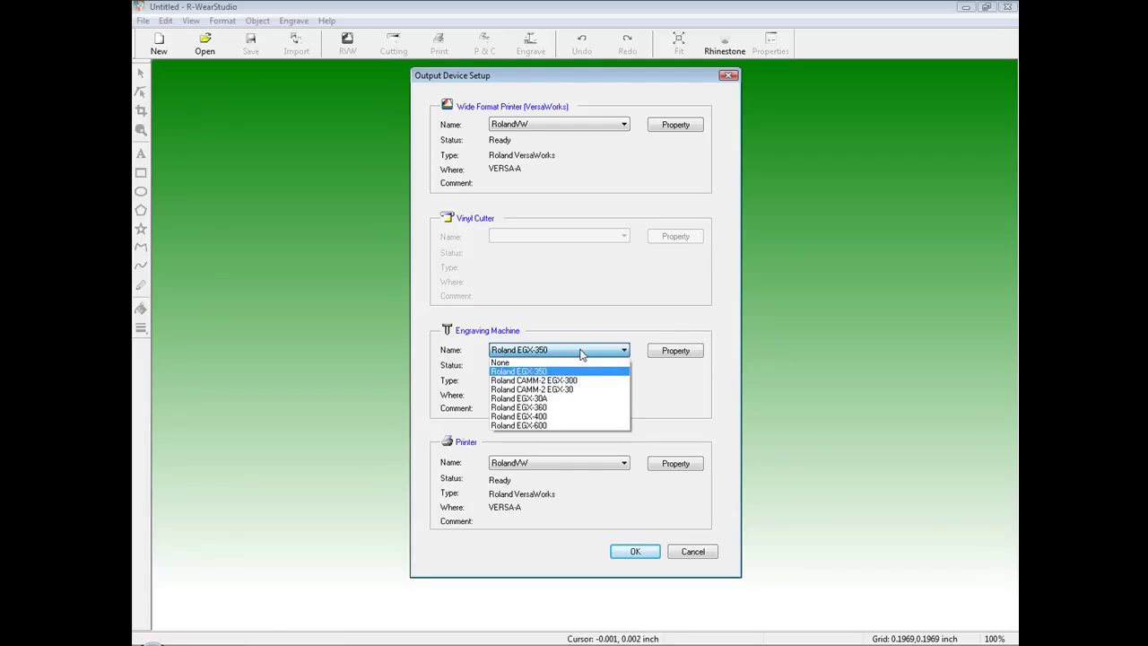
click(542, 374)
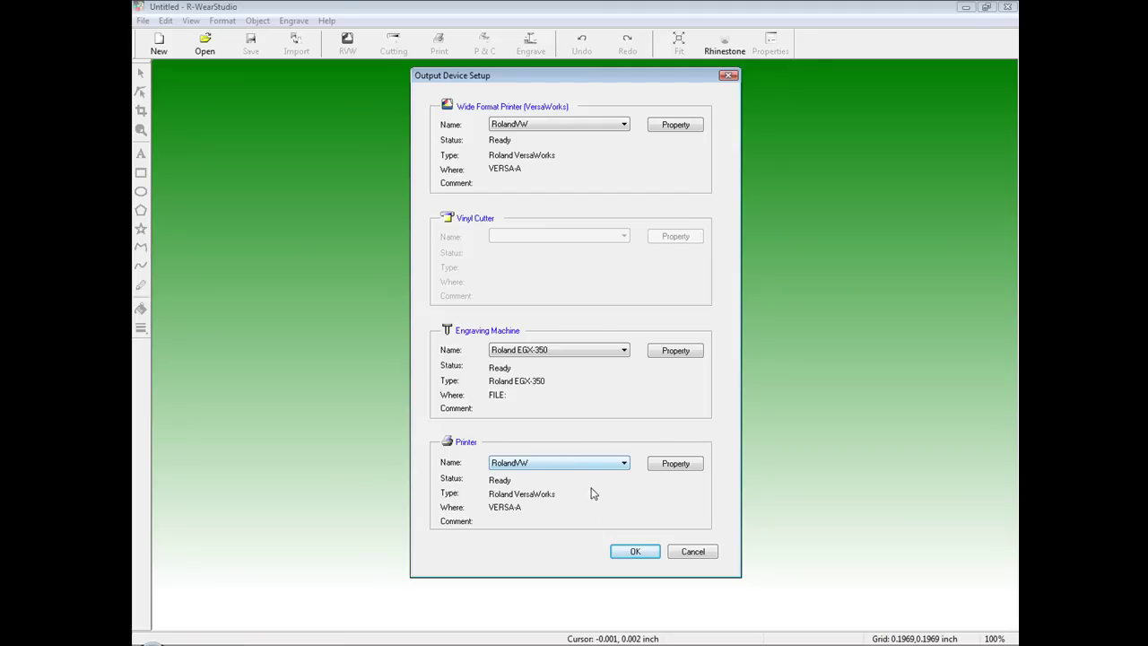
click(635, 552)
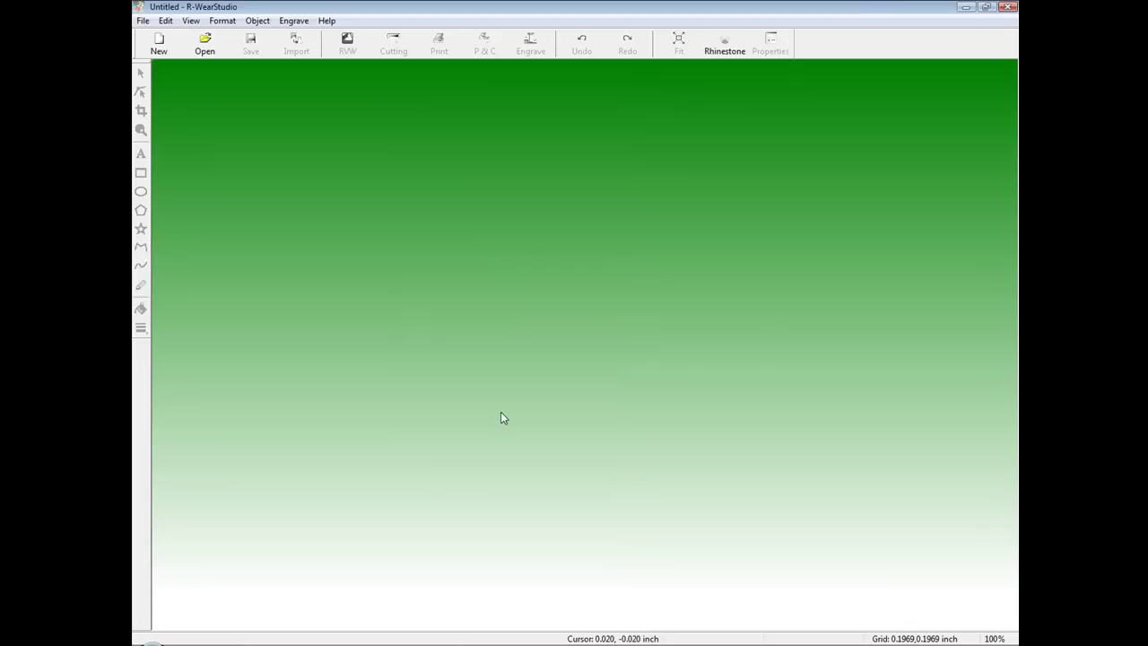
Create a new document with a working size of width 12 and length 9 inches.
click(142, 22)
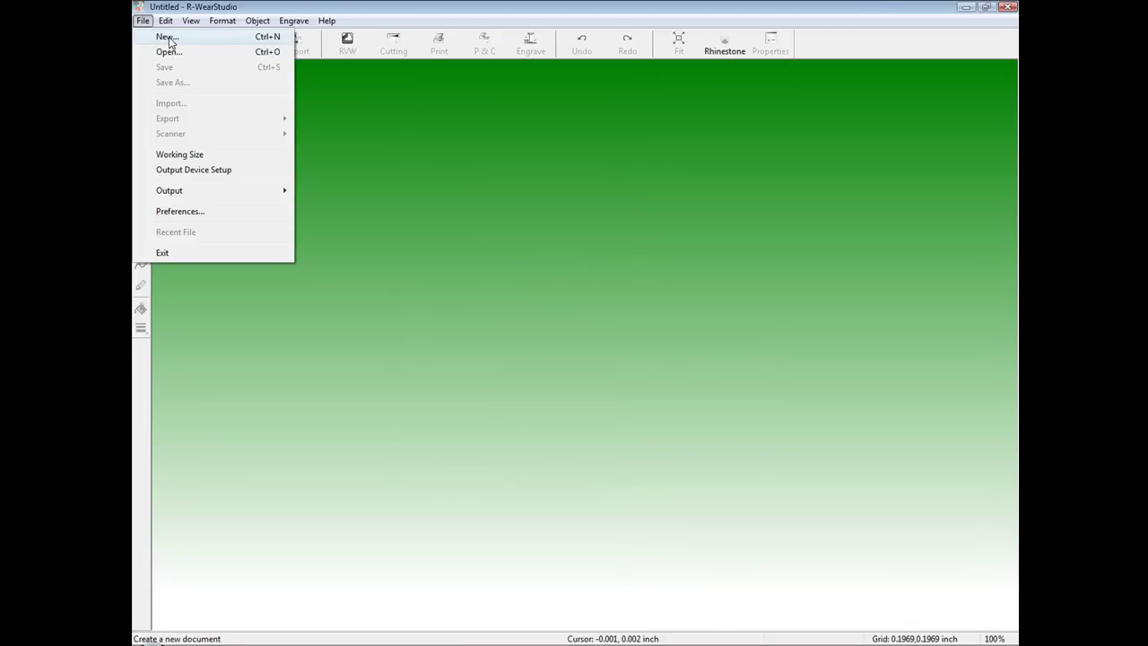
click(164, 41)
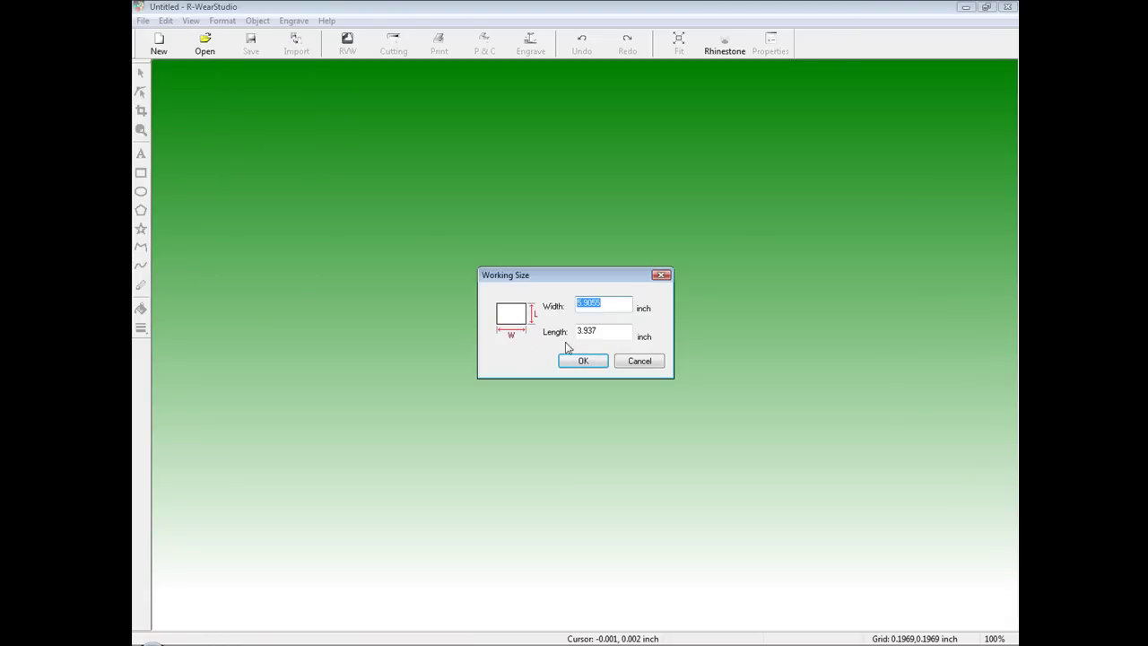
text(12)
key(Tab)
text(9)
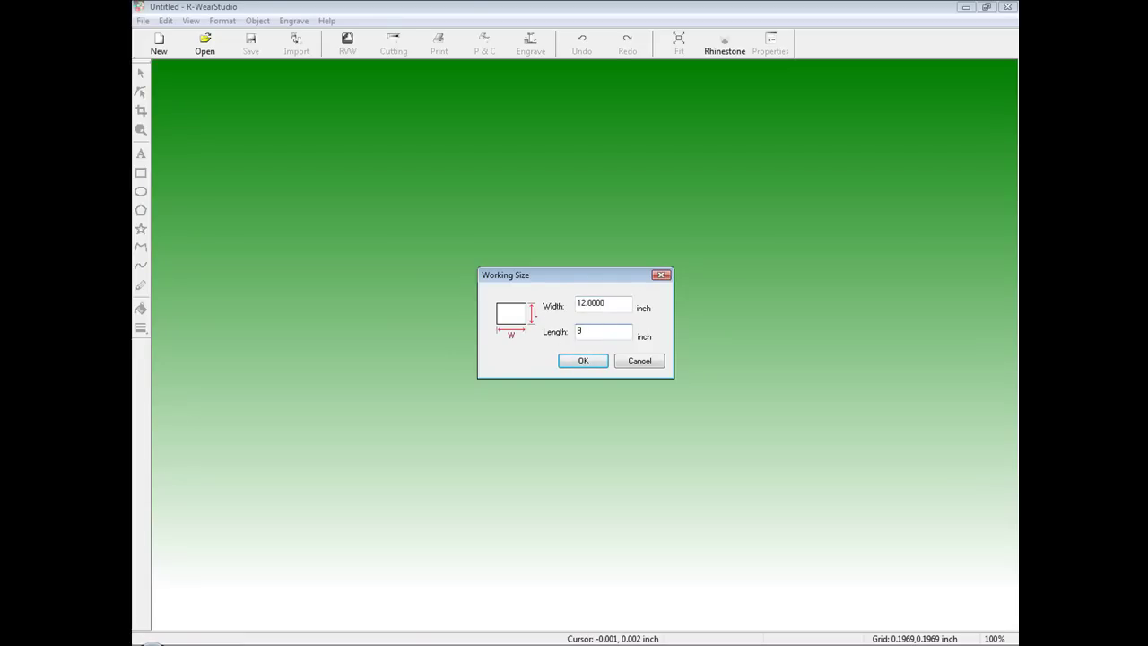
click(583, 361)
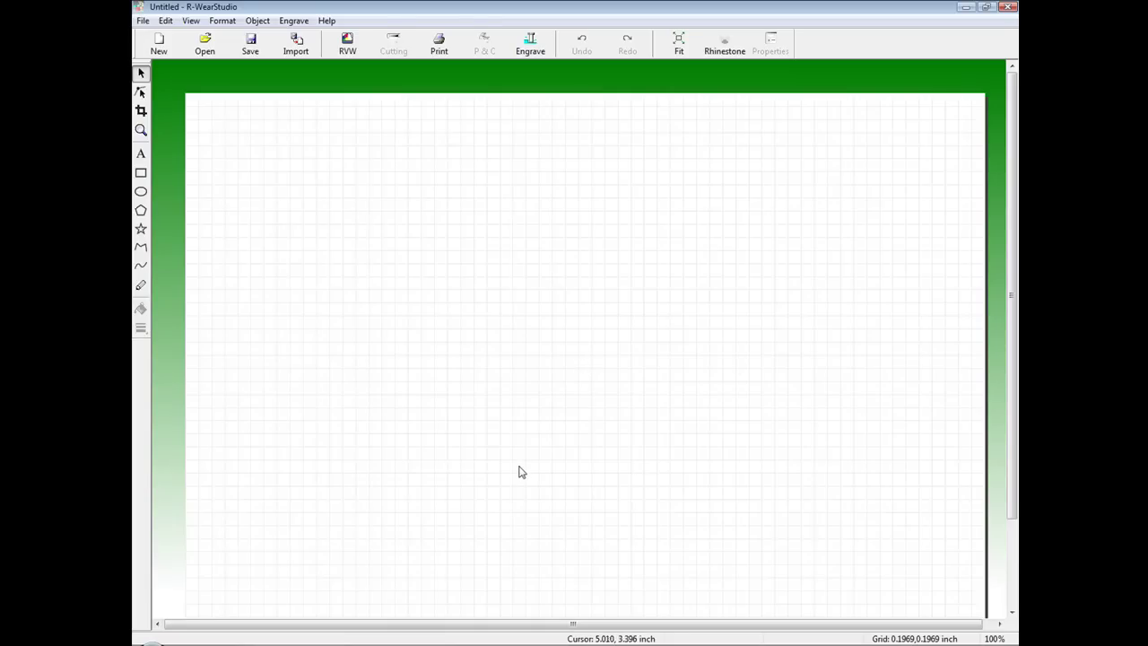
Fit the page to the window and type the text ROLAND on it.
click(191, 23)
click(219, 37)
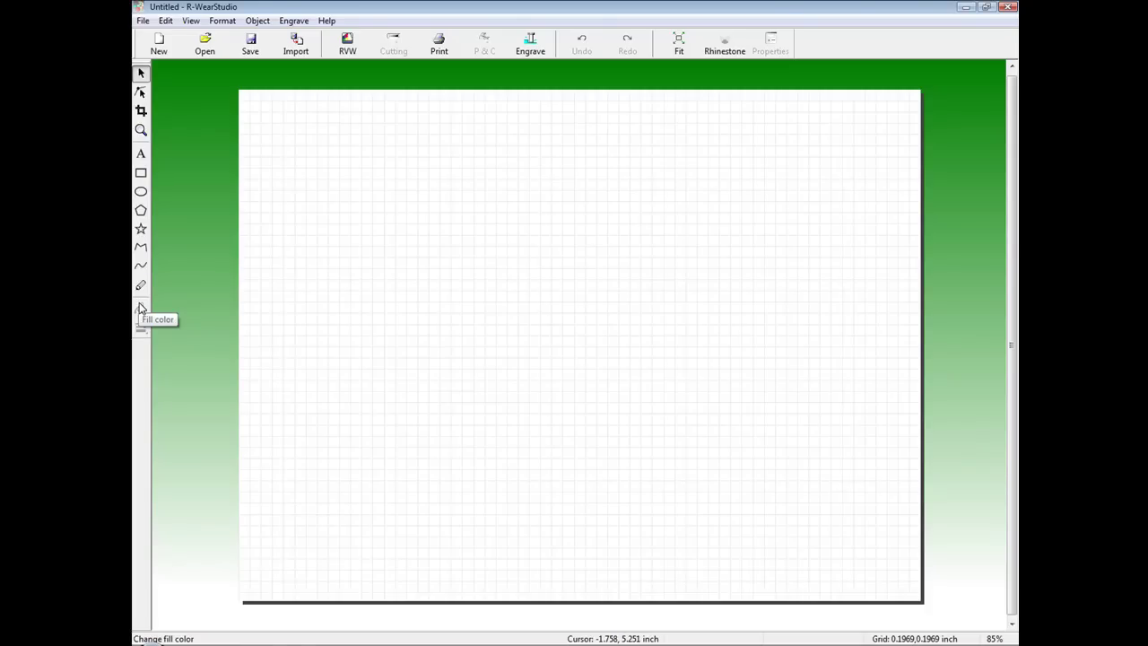
click(140, 155)
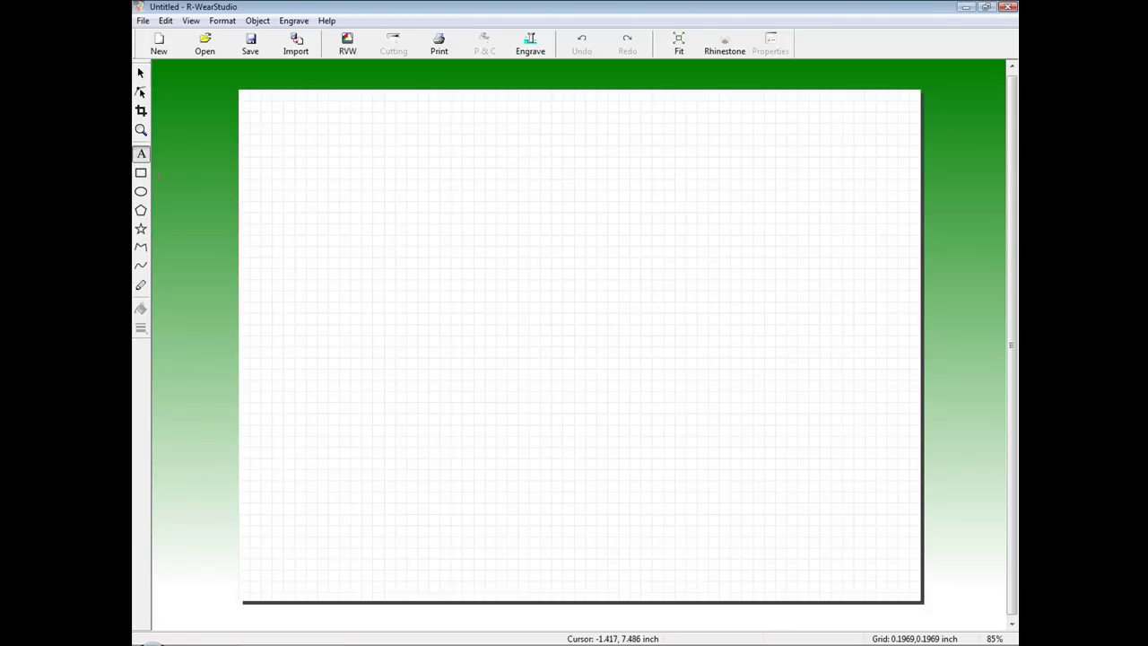
click(304, 275)
text(ROLAND`)
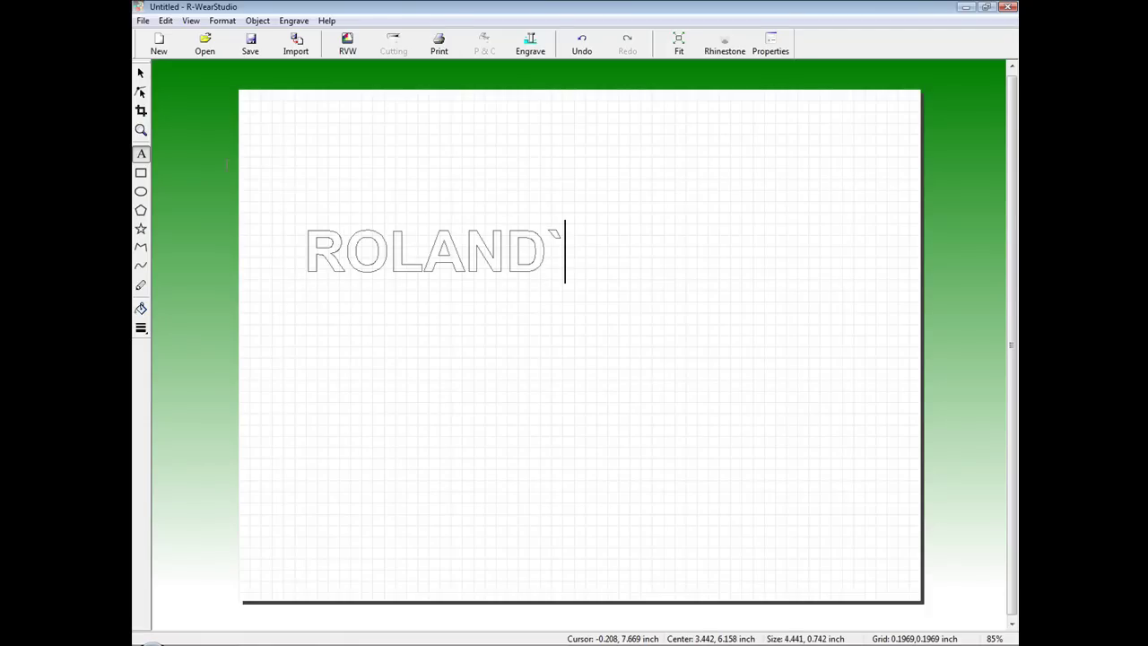
Widen the ROLAND letter spacing, enlarge it, and move it toward page centre.
click(142, 76)
click(538, 255)
drag(565, 252, 910, 372)
click(608, 259)
drag(672, 321, 626, 349)
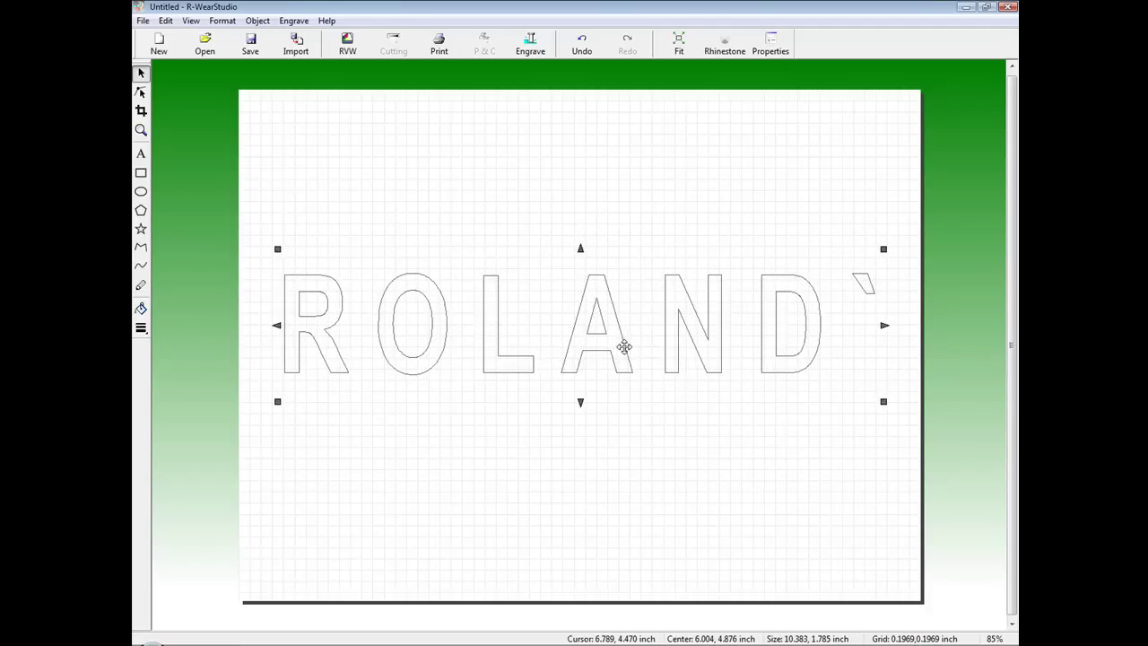
Delete the stray trailing backtick from ROLAND and reselect the text.
click(141, 154)
click(691, 310)
key(BackSpace)
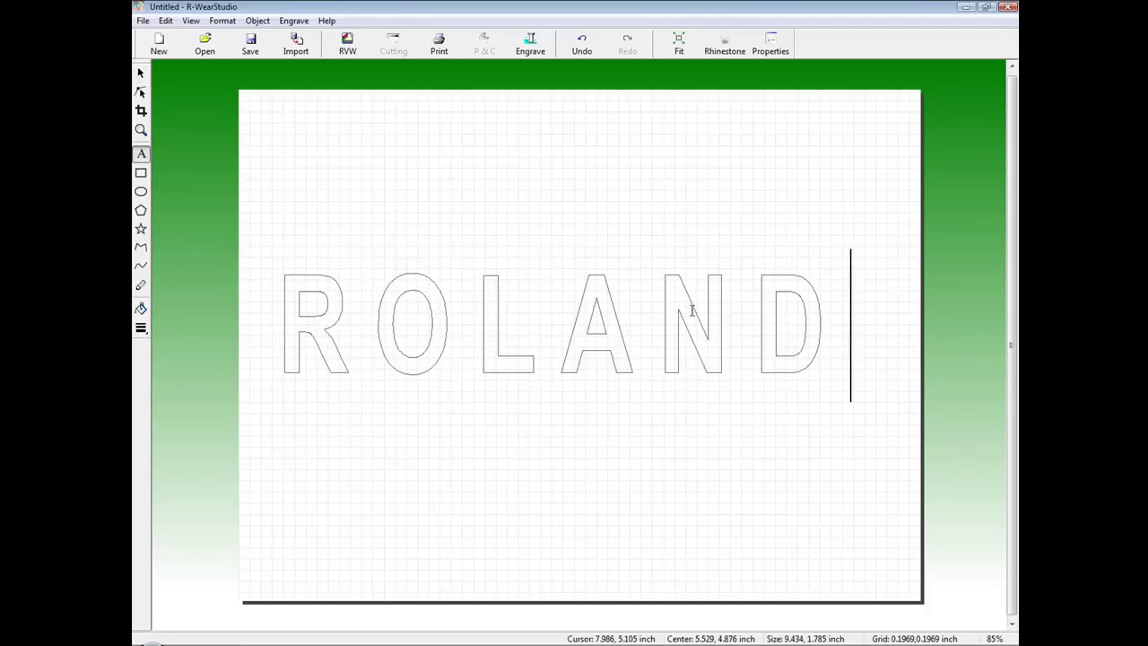
click(141, 75)
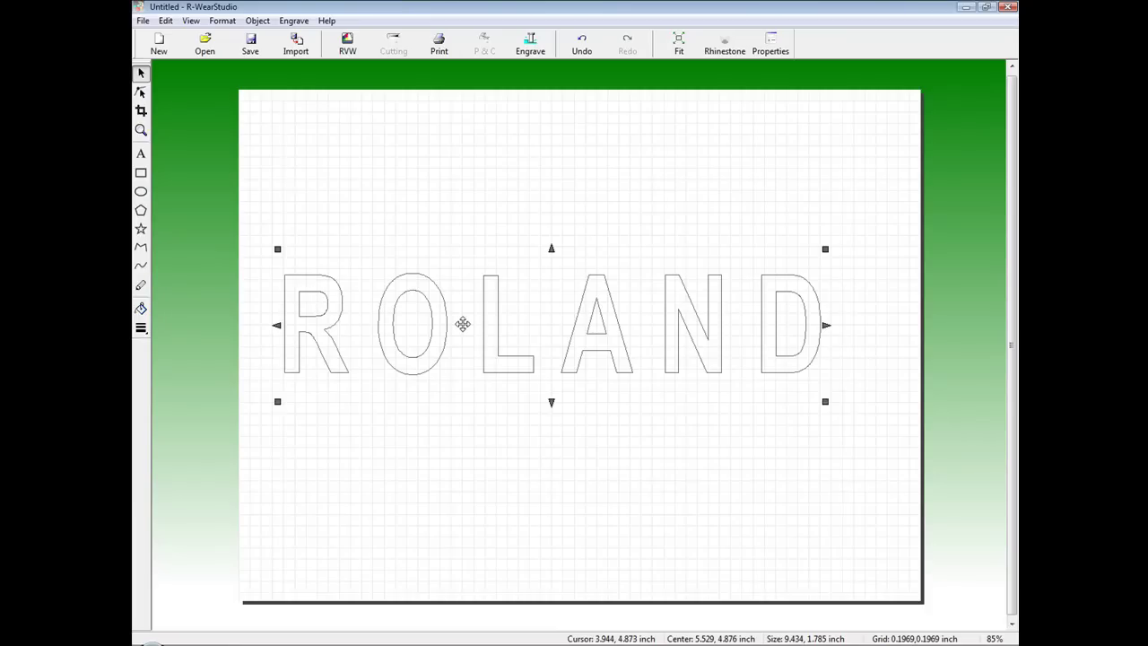
Via Make Stroke, start a new SFEdit2 stroke font based on Busorama Md BT.
click(166, 21)
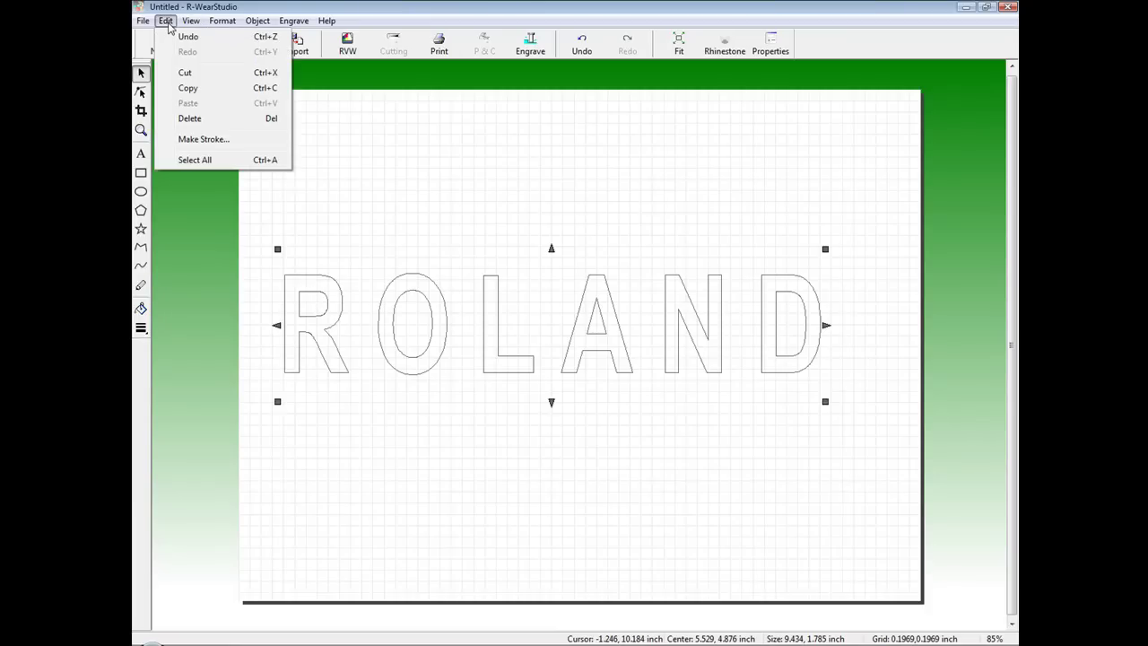
click(204, 140)
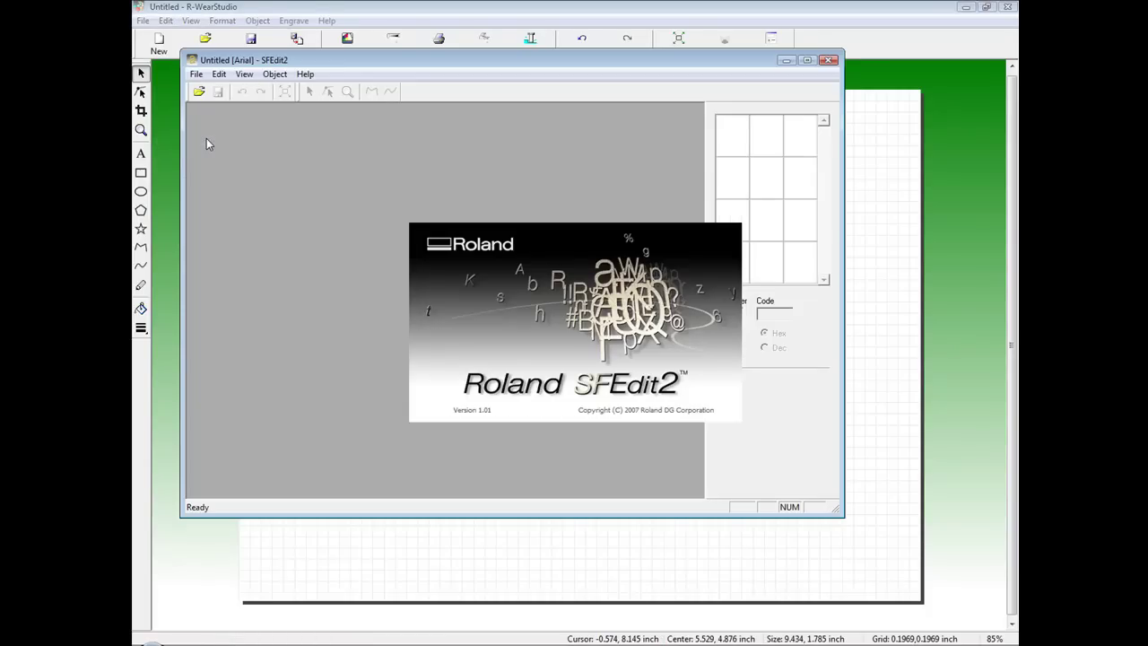
click(197, 76)
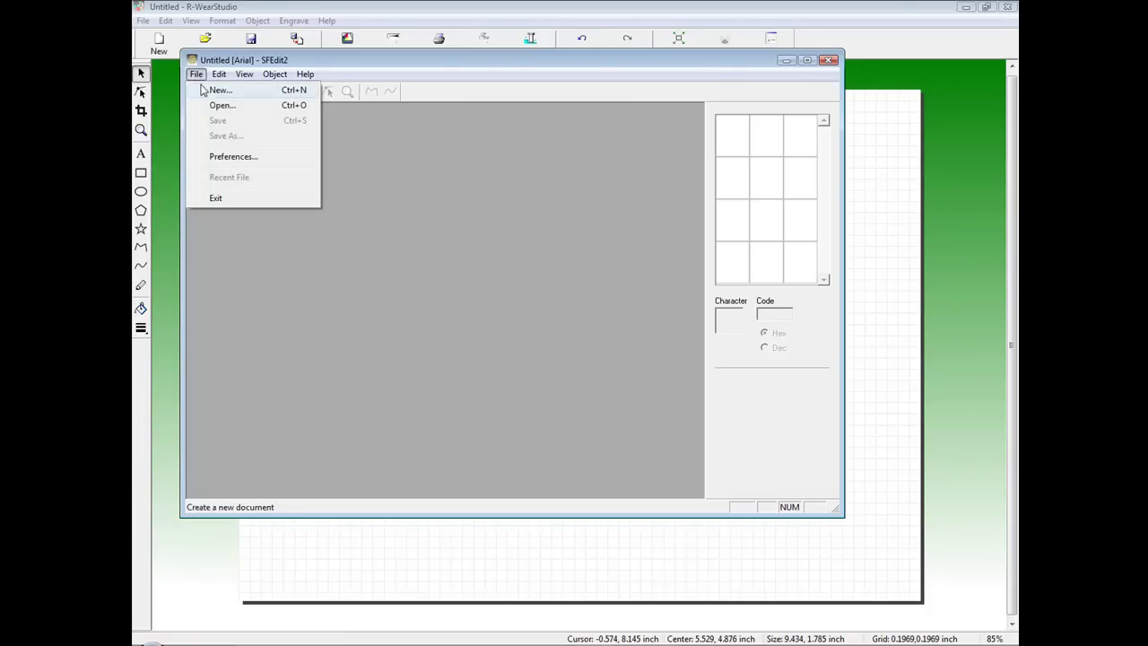
click(221, 91)
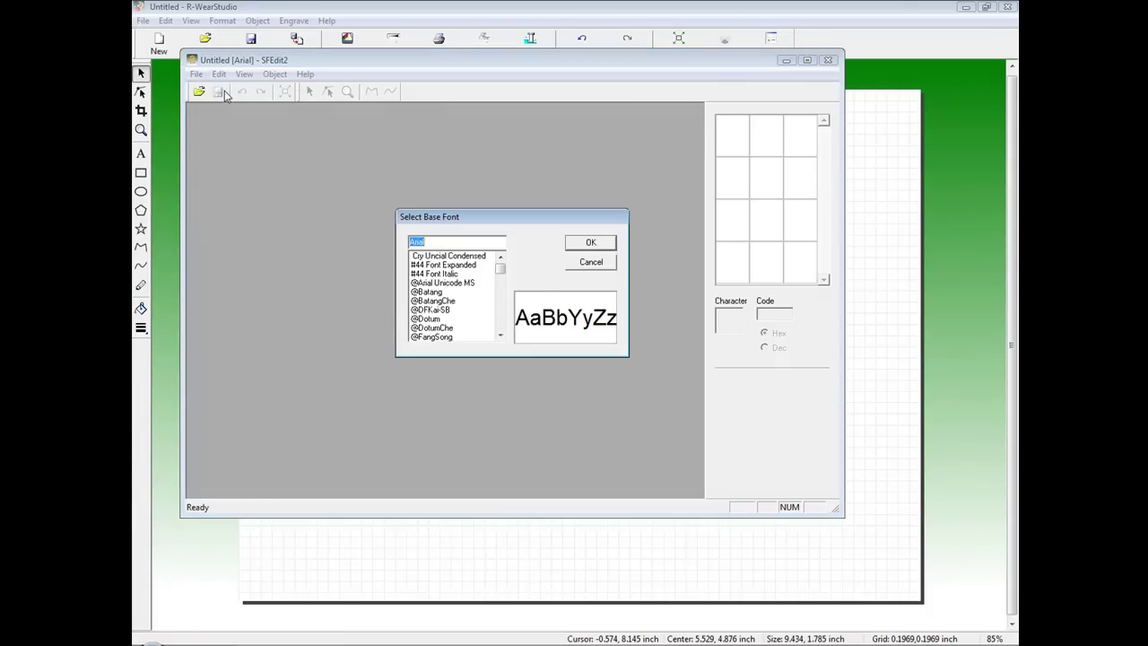
drag(500, 274, 500, 283)
click(501, 335)
click(453, 310)
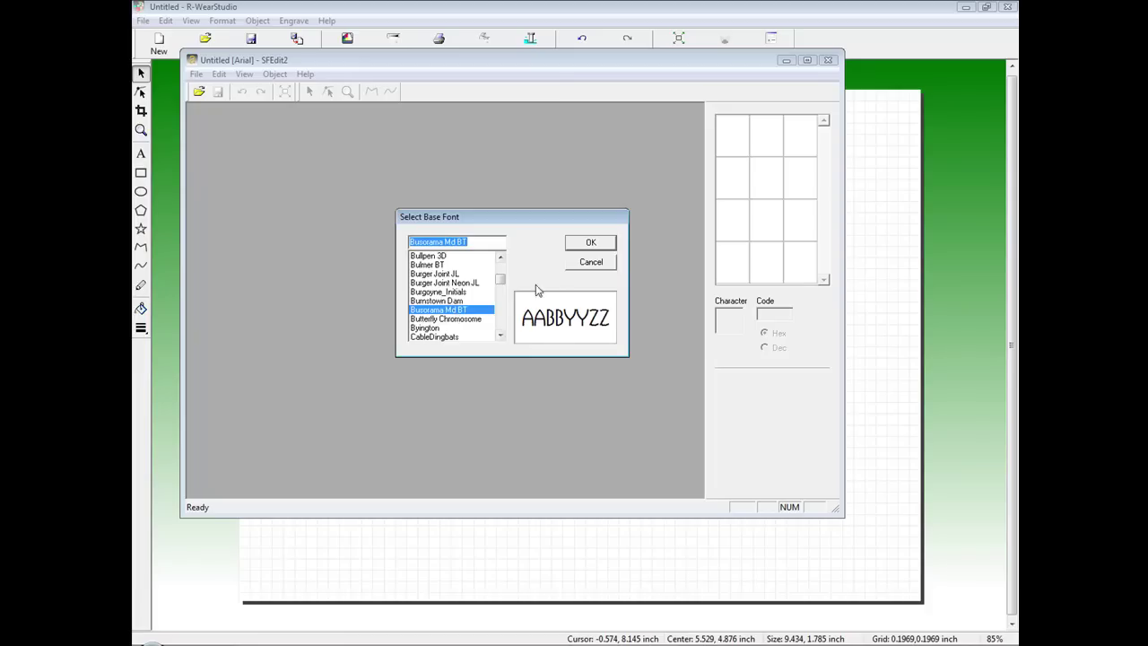
click(591, 243)
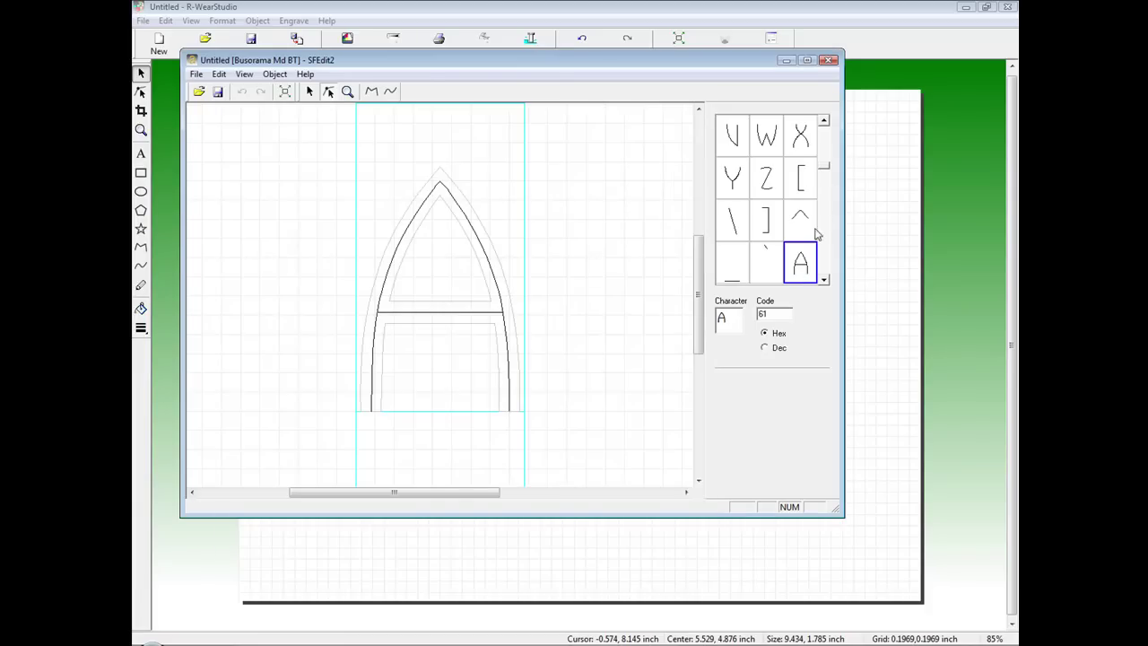
Edit the N glyph, moving a node on its right stroke lower.
scroll(825, 170, up, 3)
scroll(828, 153, down, 3)
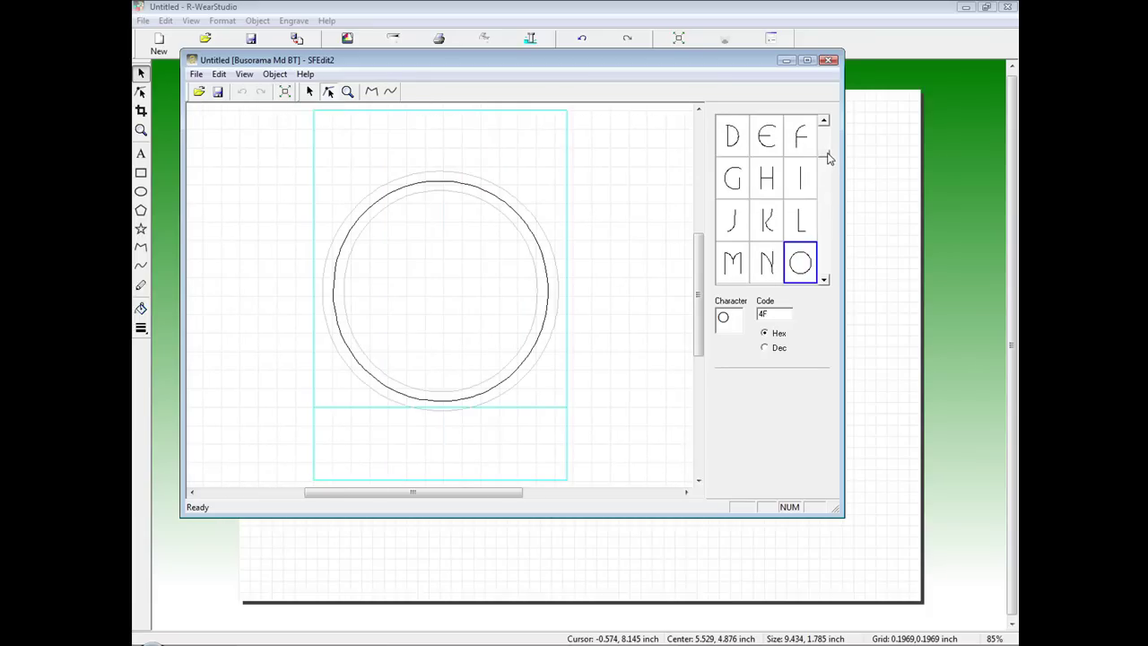
click(774, 272)
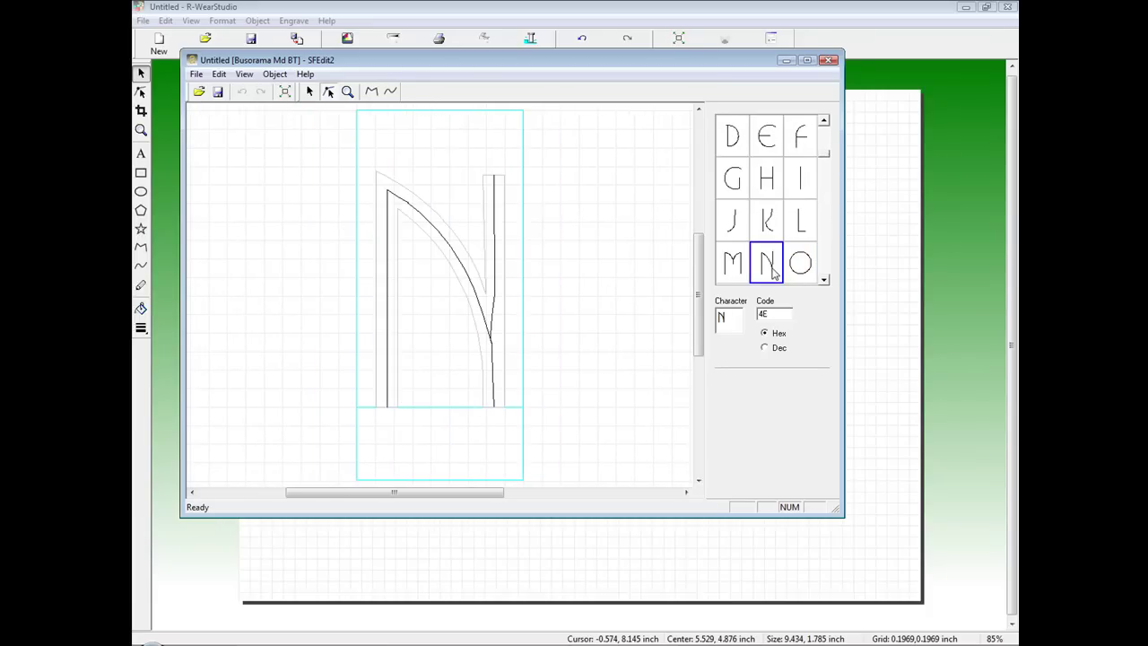
click(493, 338)
drag(492, 337, 491, 366)
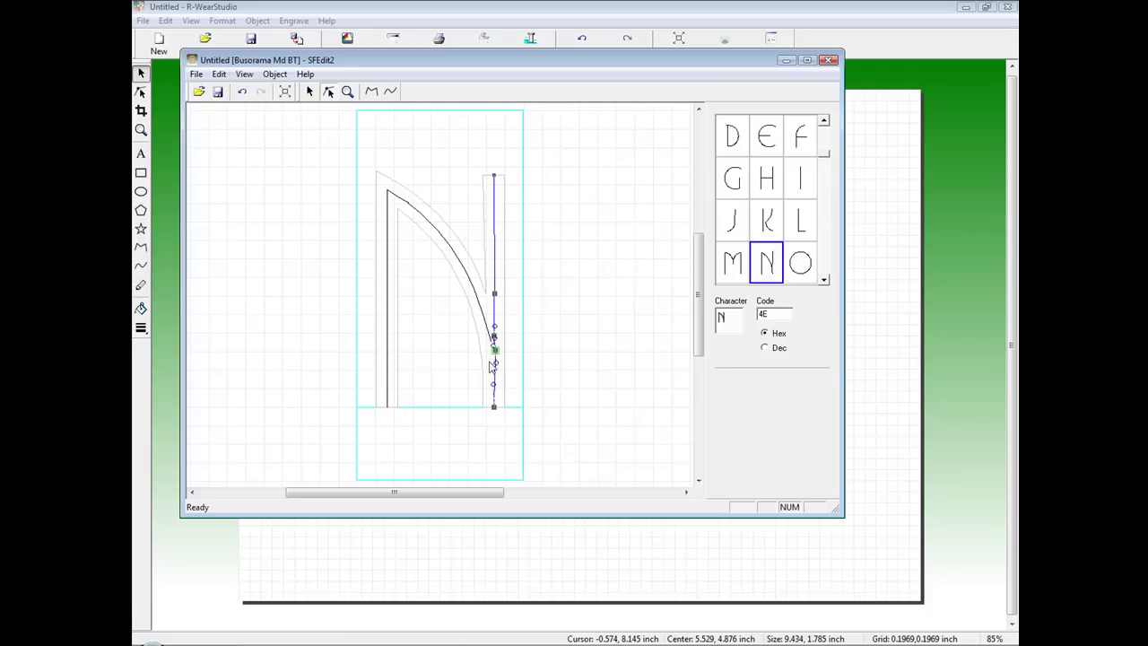
click(487, 334)
click(493, 350)
Save the stroke font as Busorama Md BT and close SFEdit2.
click(197, 75)
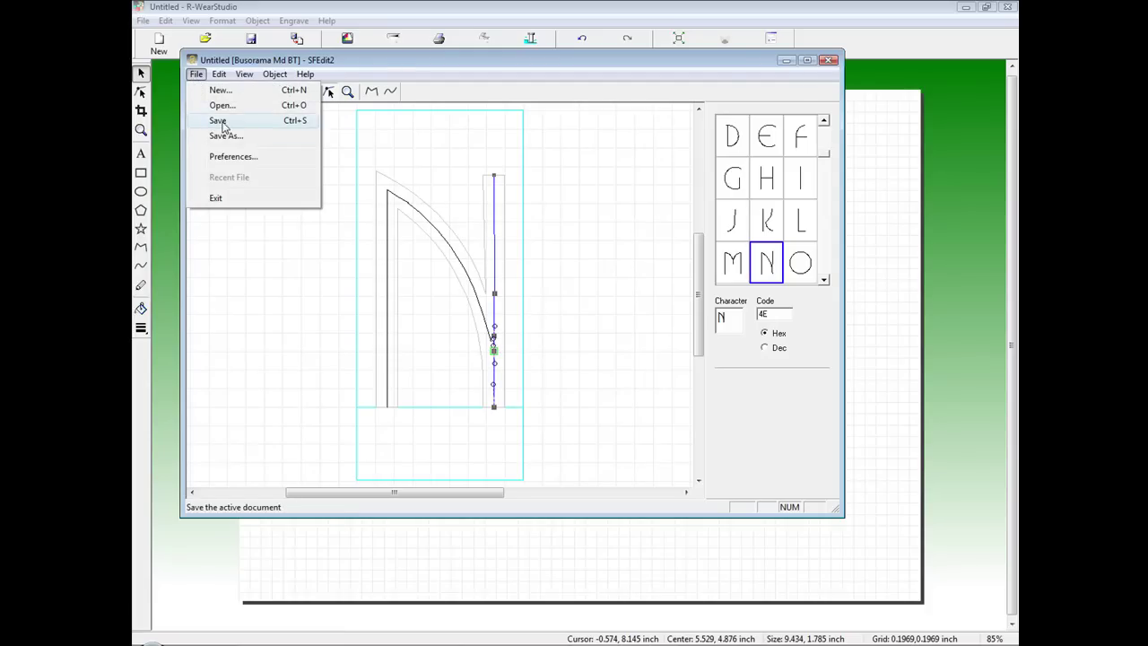
click(221, 123)
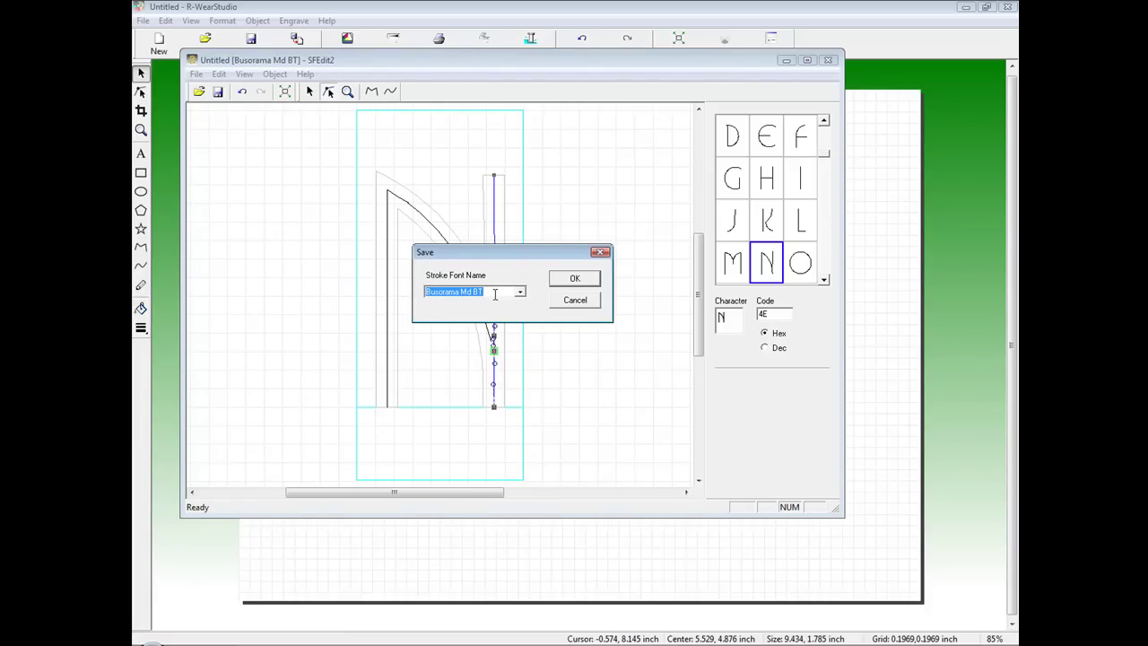
click(575, 280)
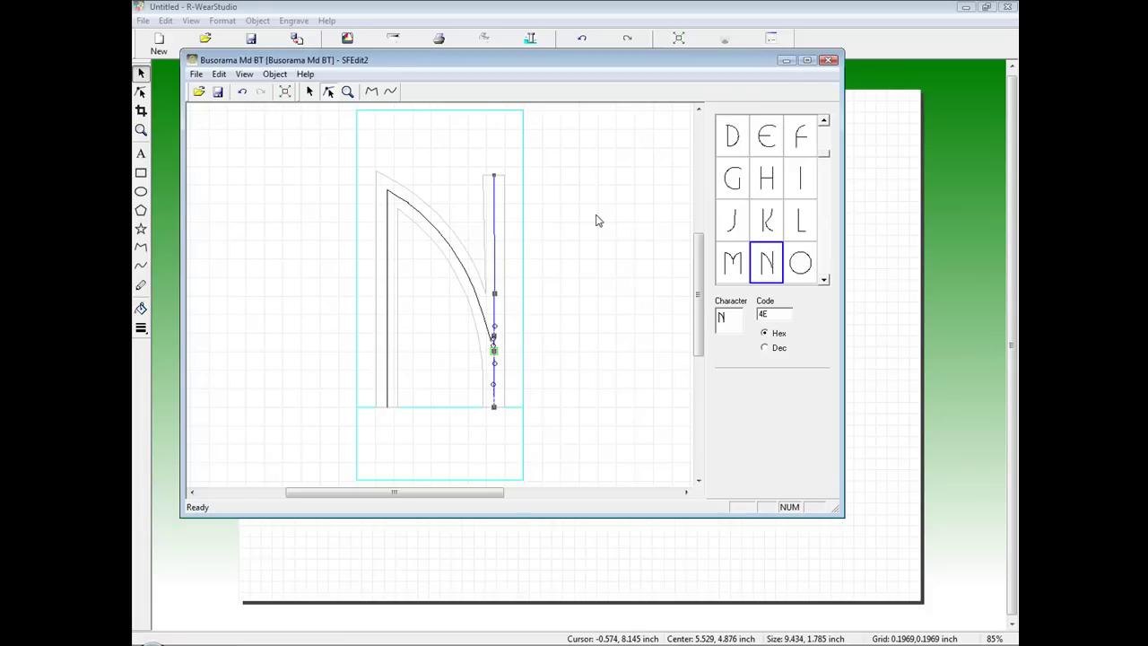
click(830, 61)
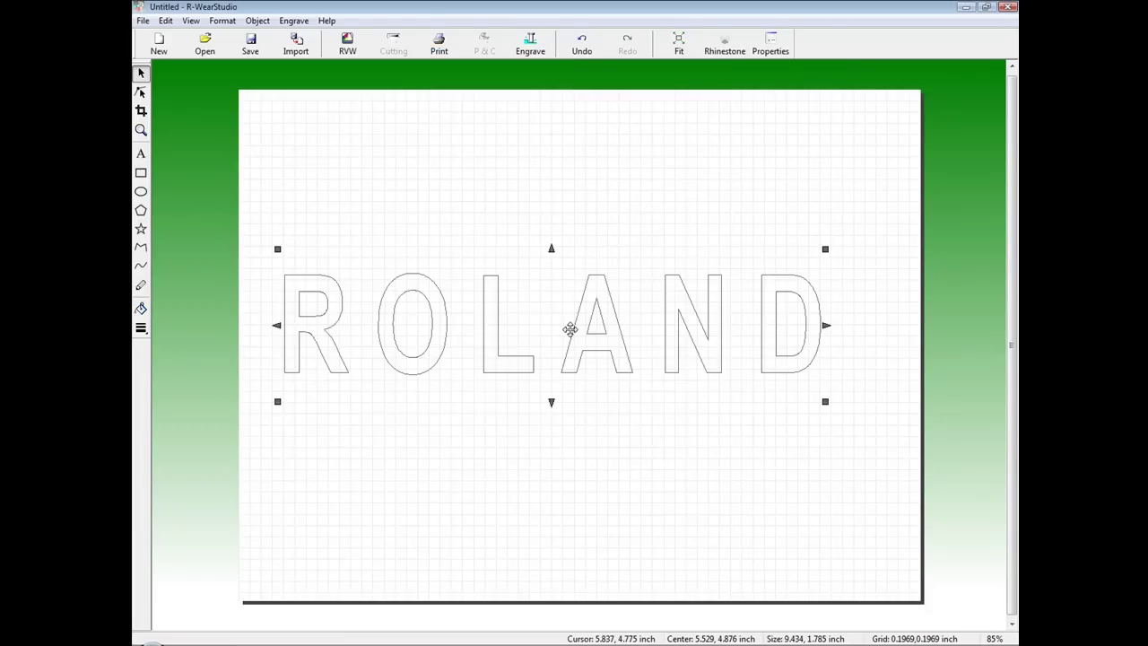
Change the ROLAND text font to Busorama Md BT in Format > Properties.
click(566, 330)
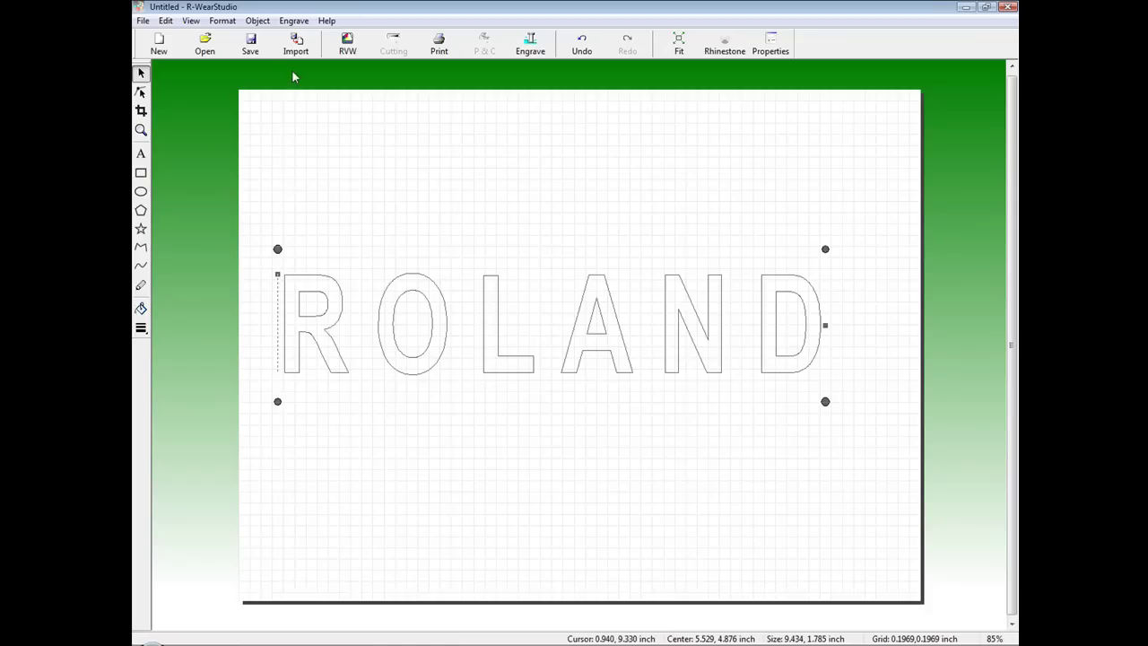
click(220, 23)
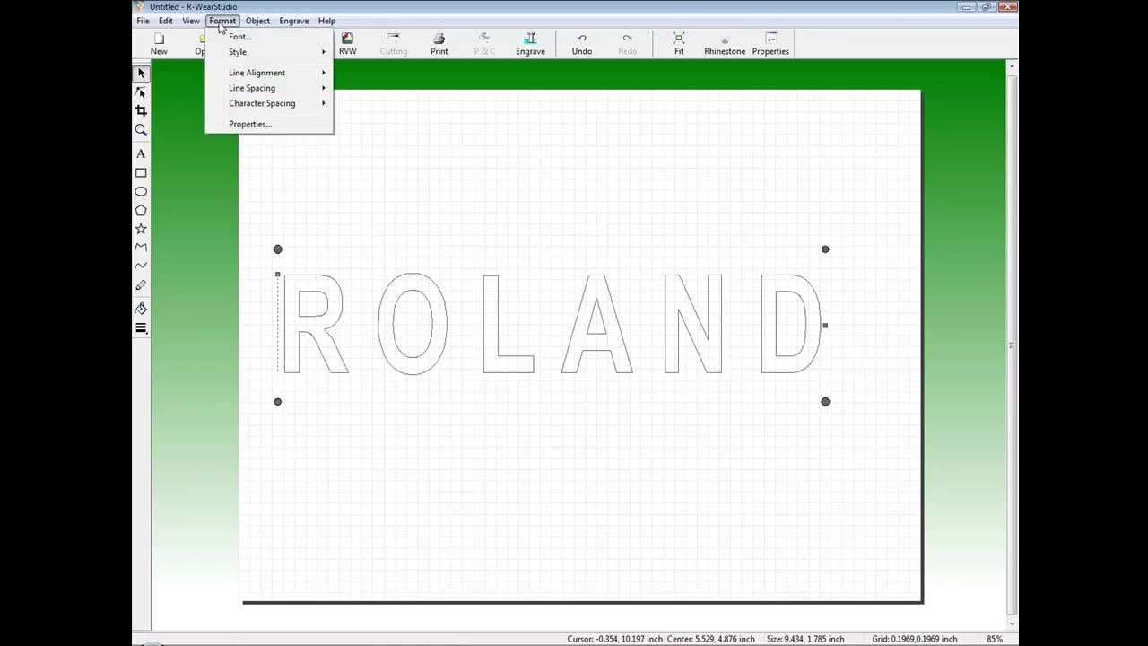
click(239, 126)
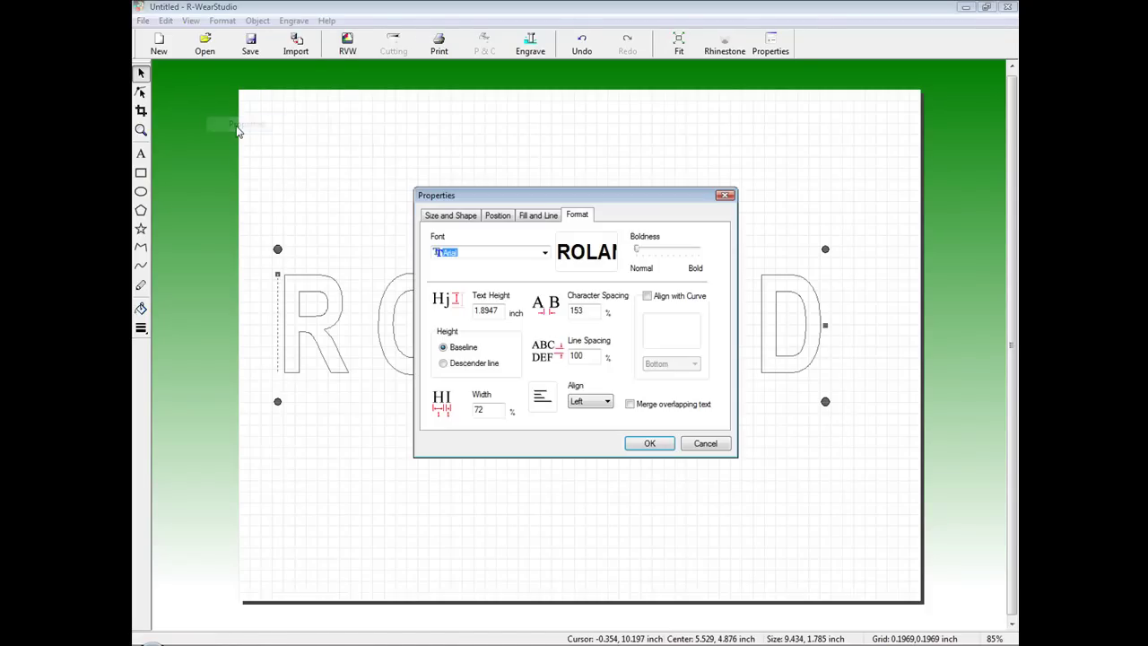
click(544, 255)
scroll(570, 302, up, 1)
drag(570, 302, 571, 280)
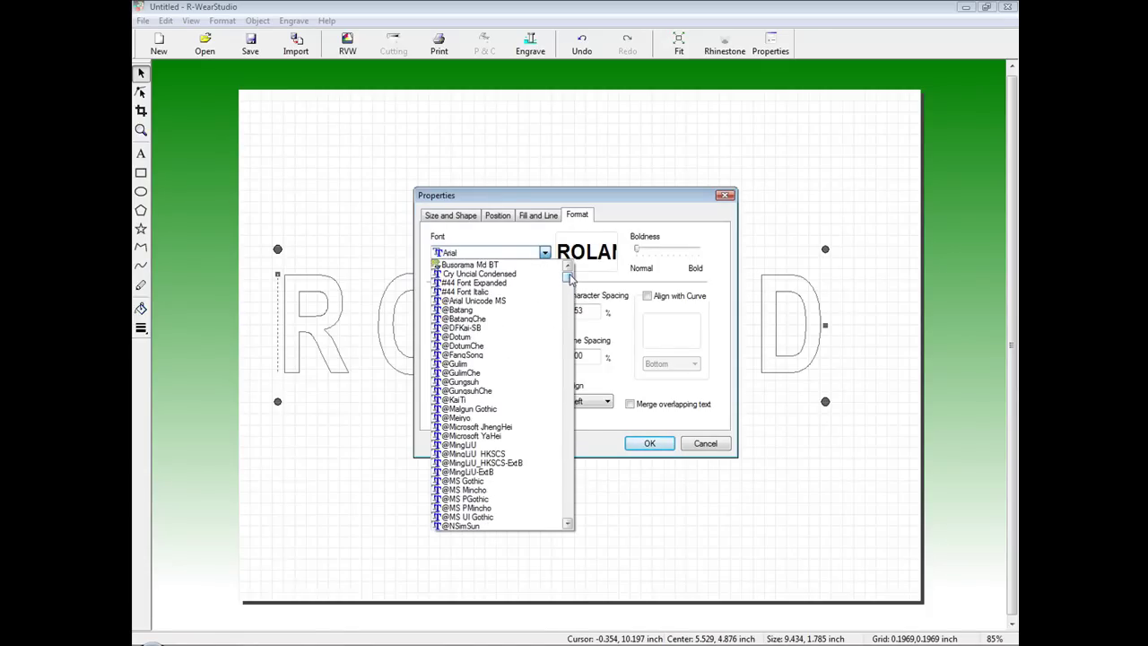
click(472, 267)
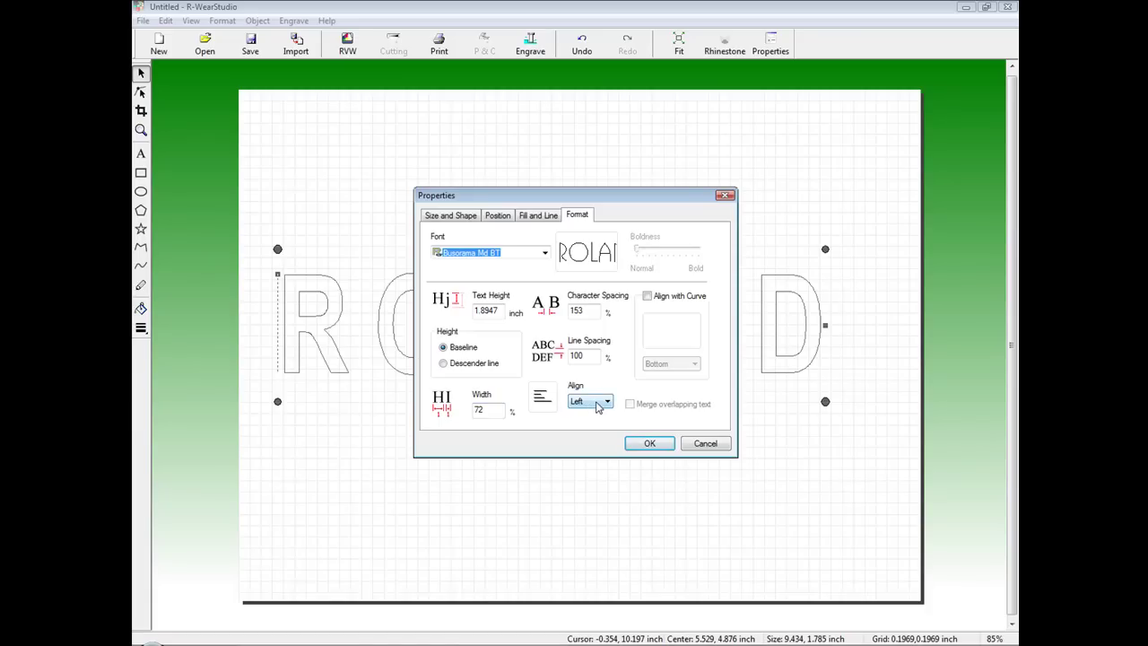
click(648, 444)
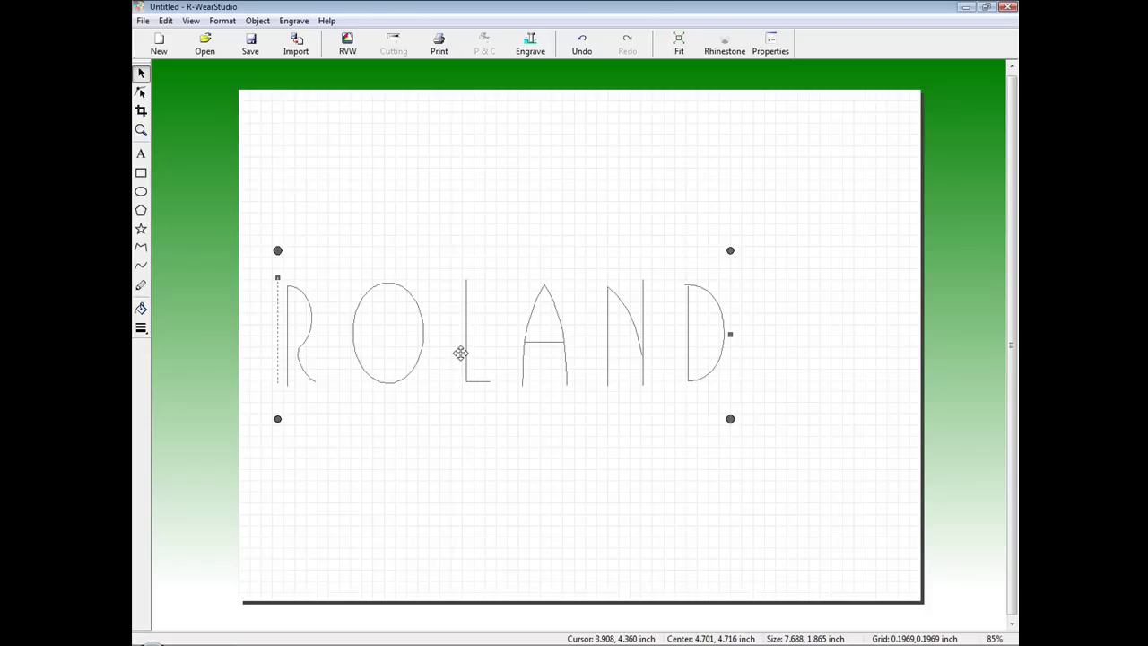
Enlarge ROLAND from its lower-right corner, nudge it higher, and open Rhinestone settings.
click(730, 337)
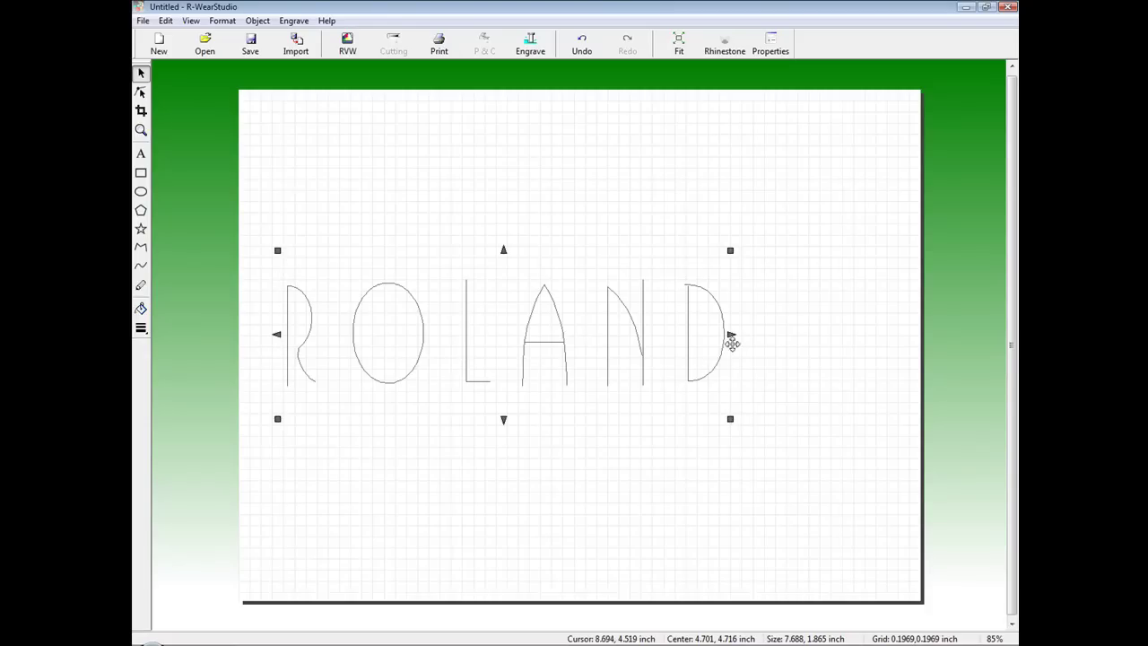
drag(731, 419, 883, 438)
drag(603, 372, 599, 341)
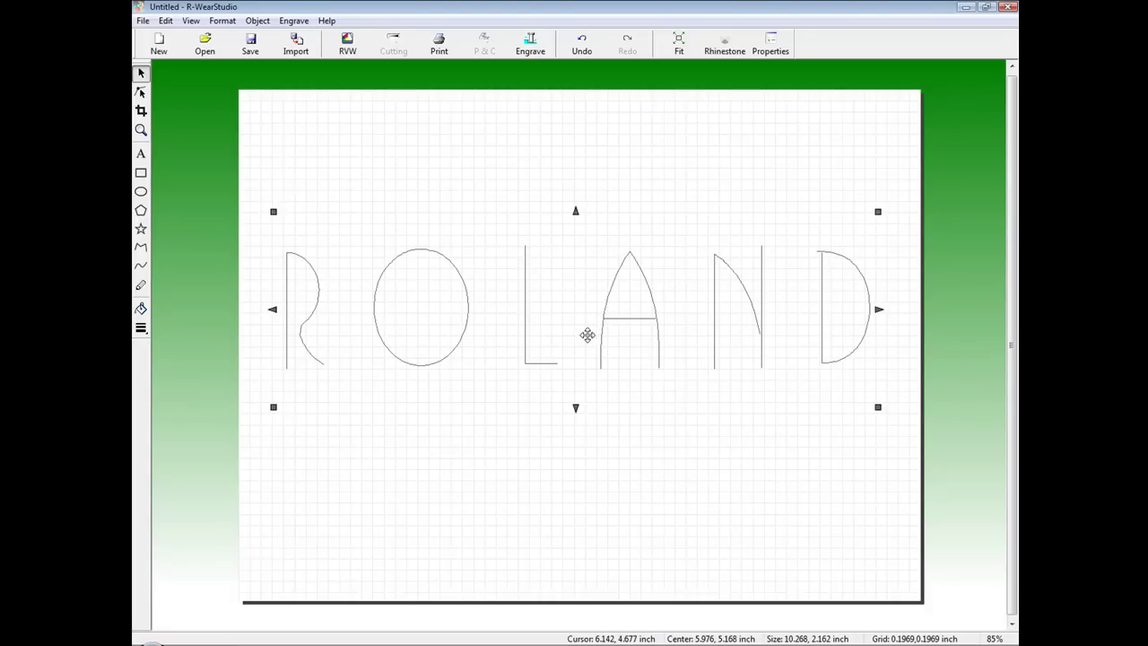
click(724, 47)
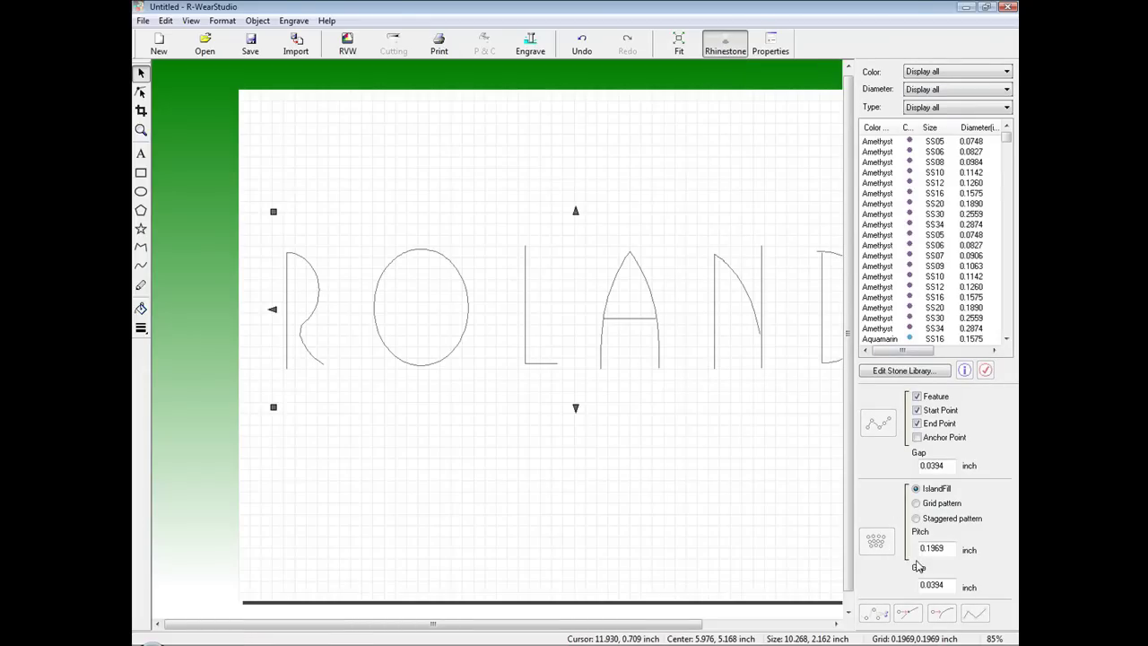
Filter stones to Transparent, 2.5 - 3mm, Hotfix, pick Crystal SS10, and arrange them along ROLAND.
scroll(429, 187, up, 1)
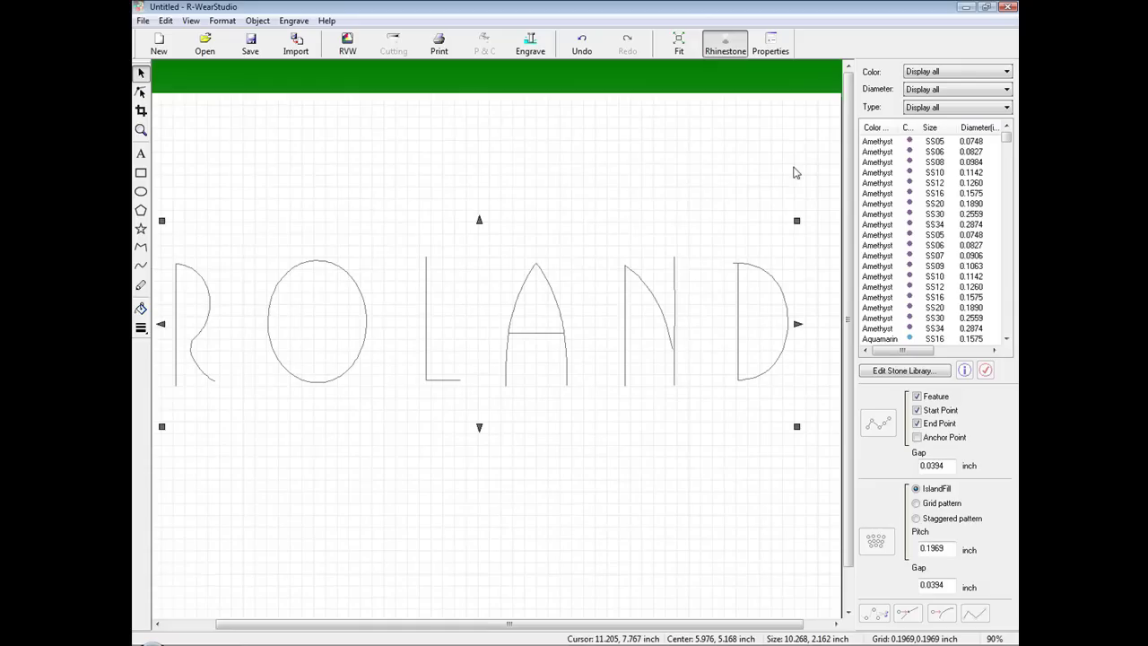
click(933, 75)
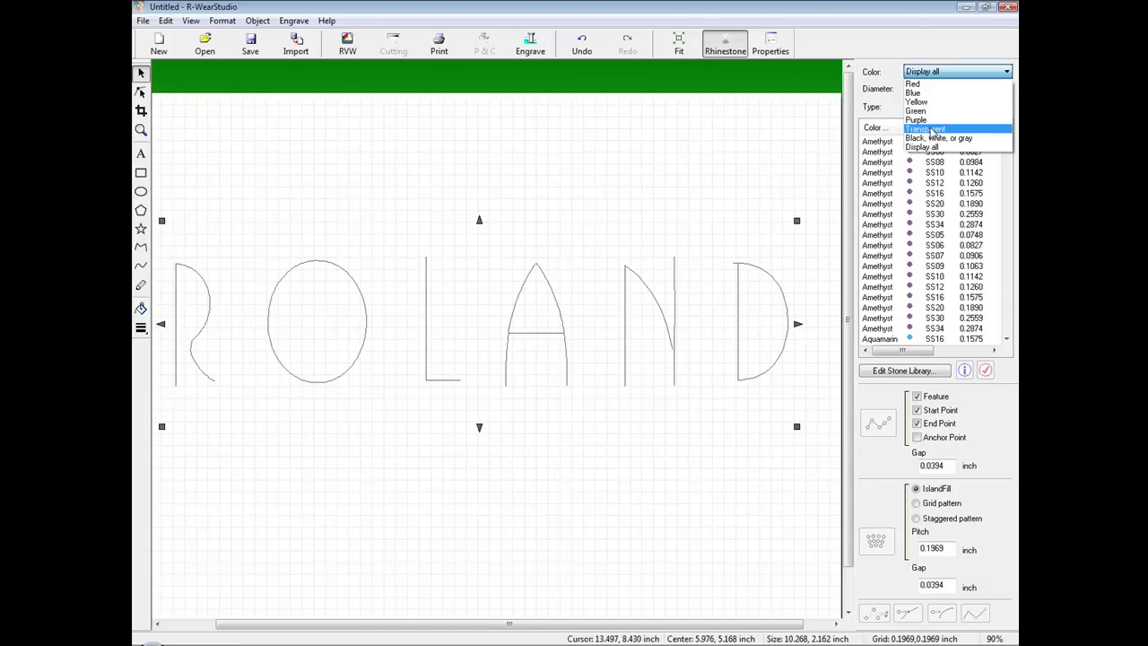
click(933, 126)
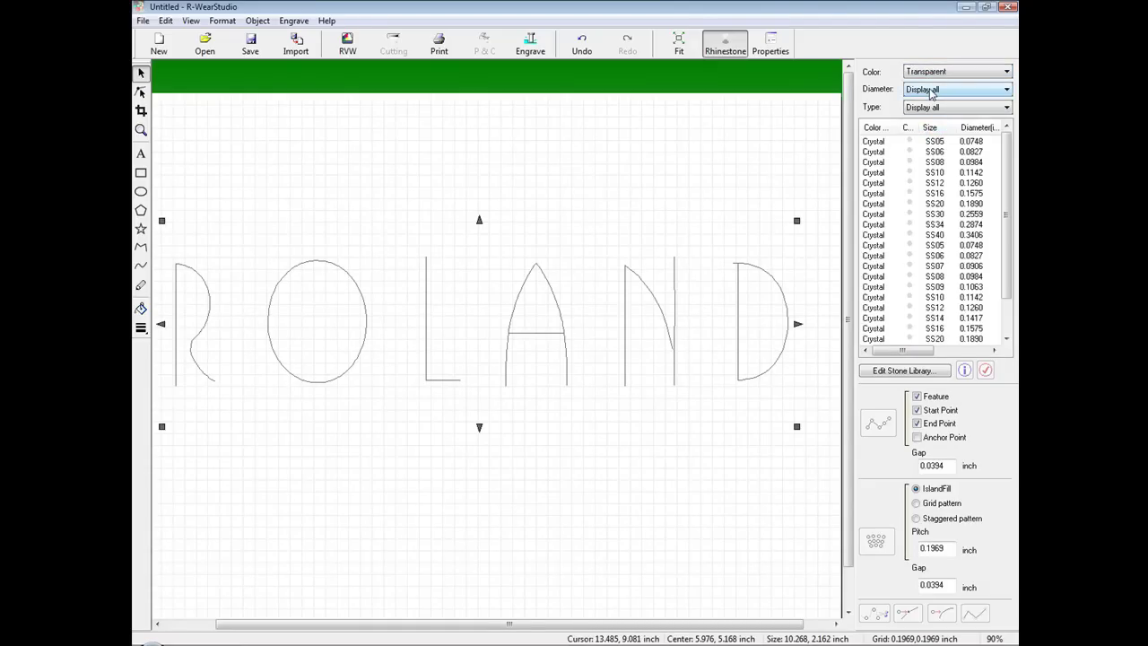
click(931, 91)
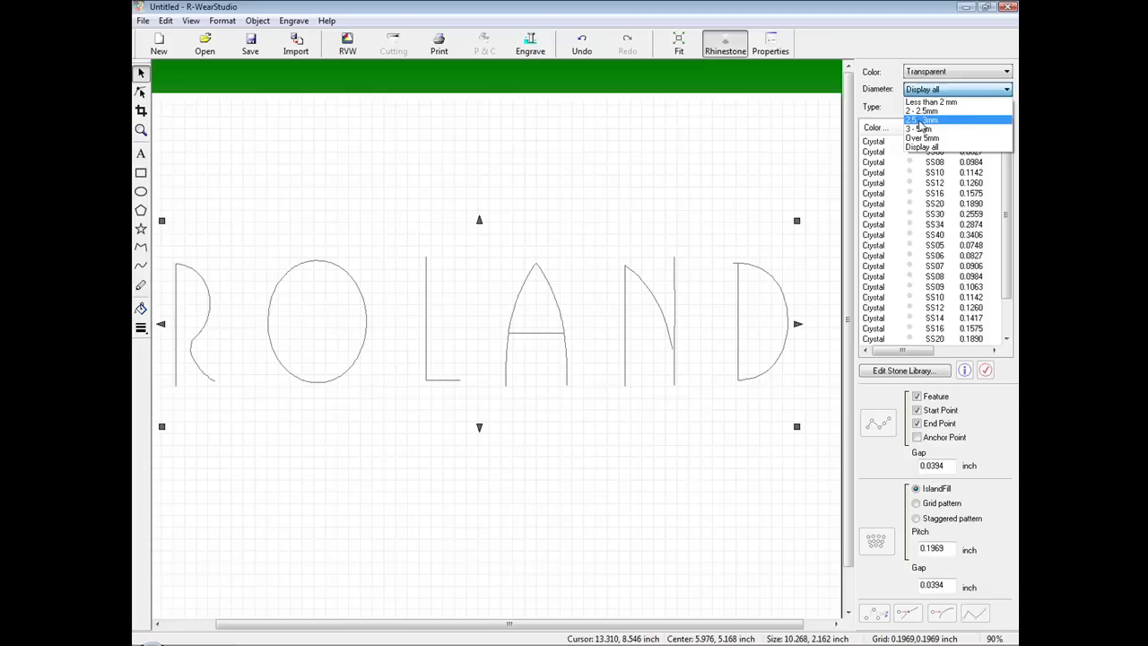
click(921, 127)
click(933, 110)
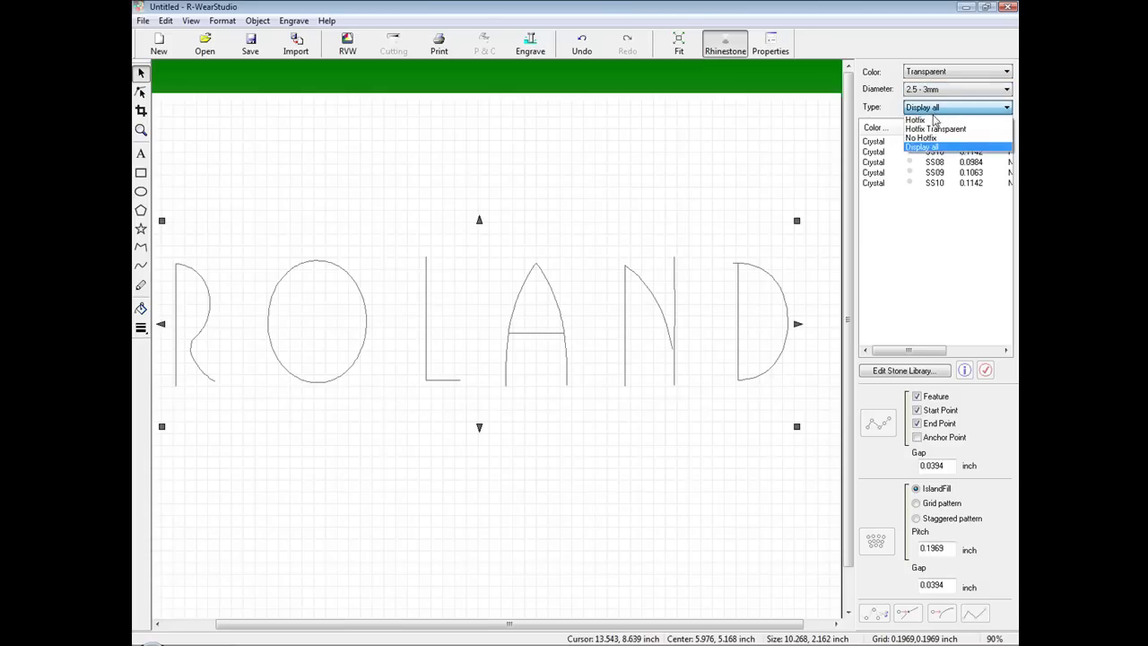
click(925, 119)
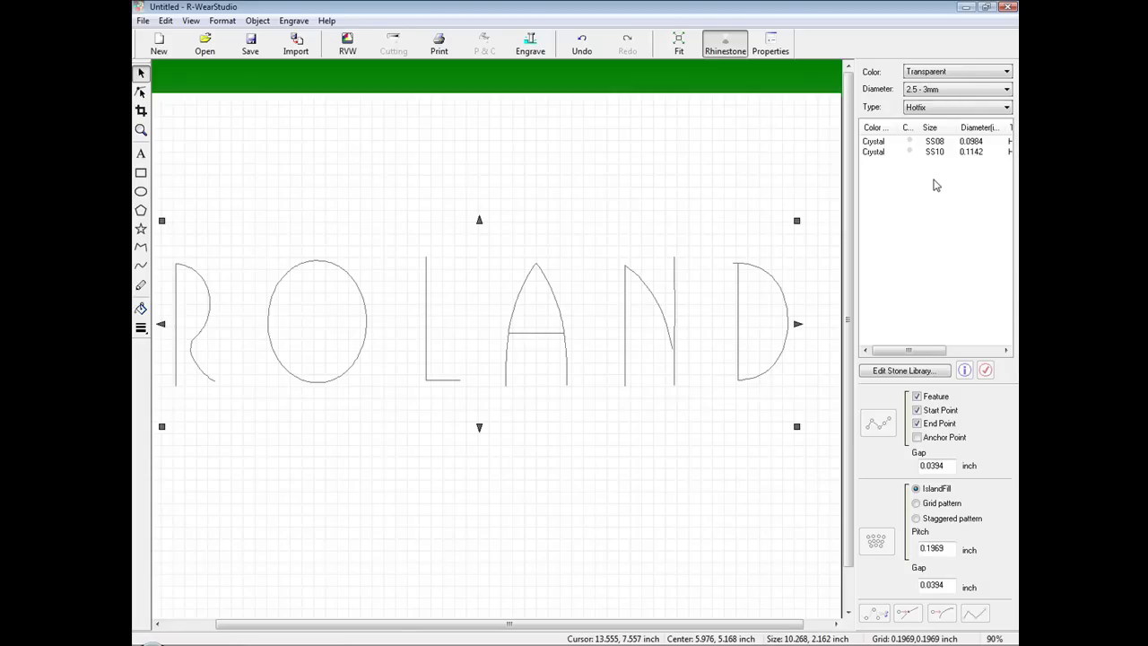
click(879, 153)
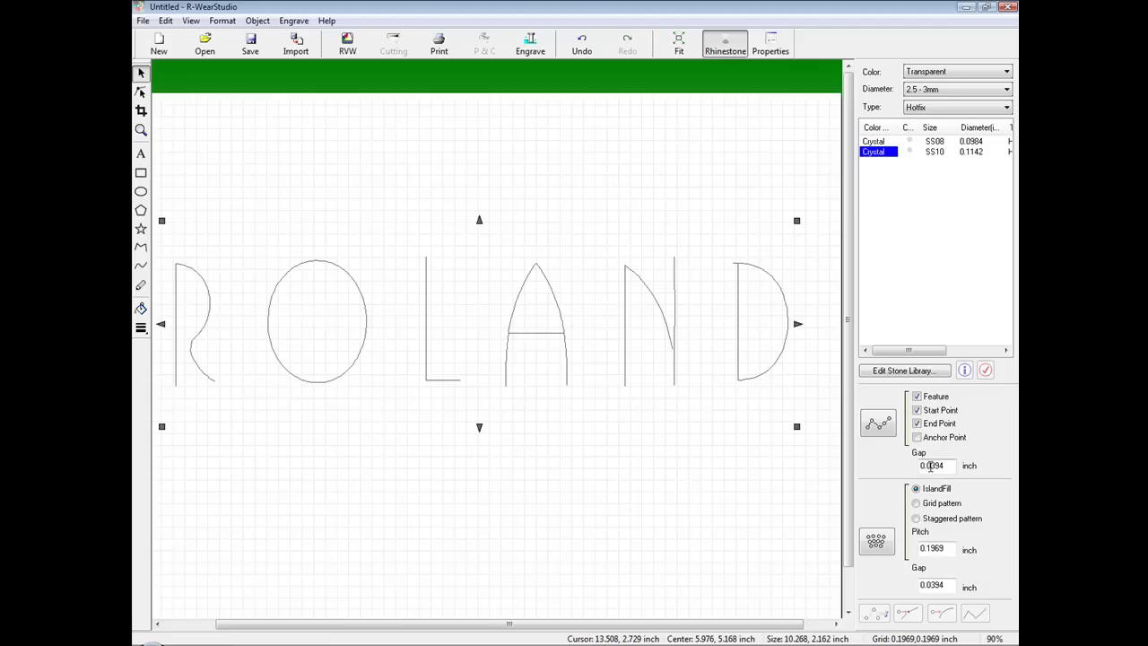
click(916, 423)
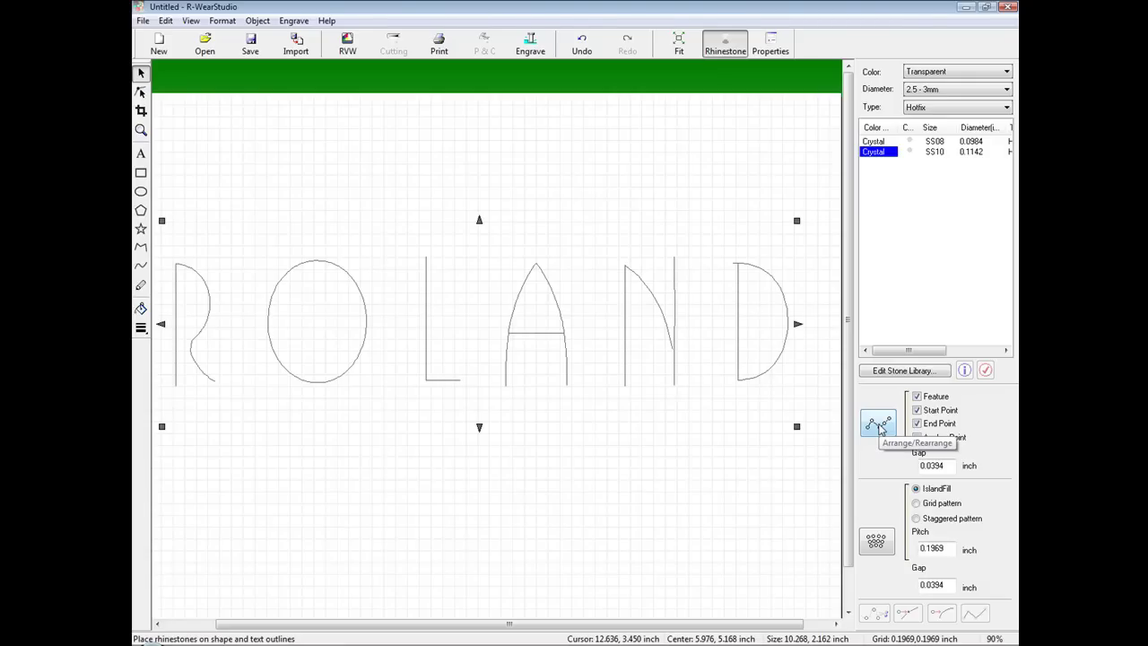
click(878, 426)
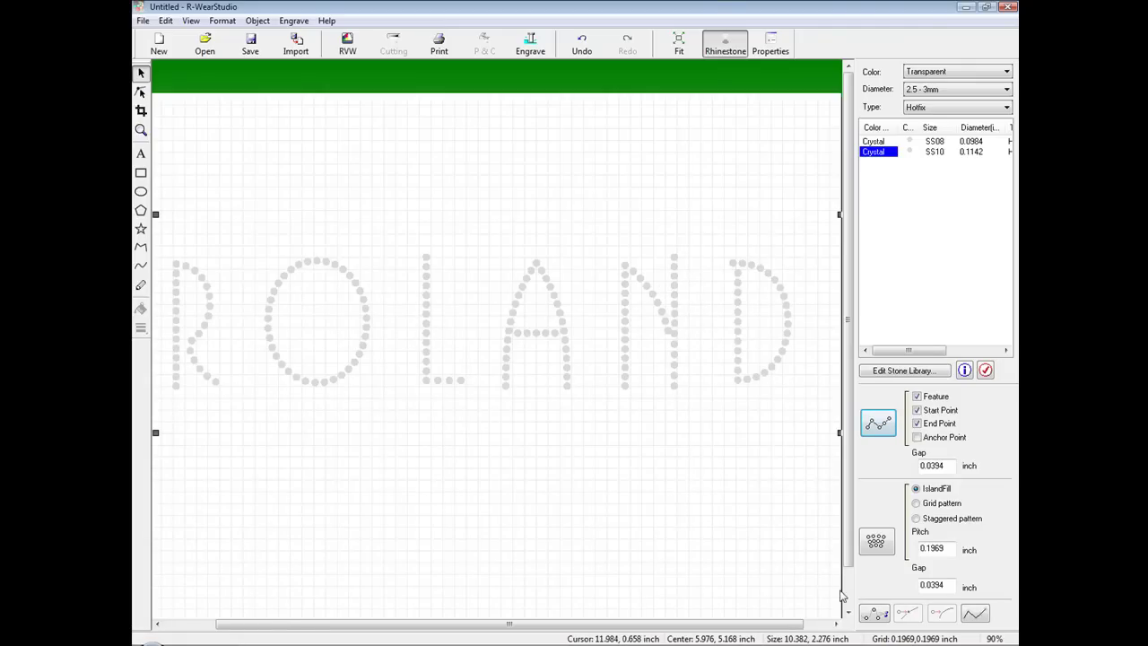
Release the ROLAND rhinestone layout into individual stones.
click(875, 615)
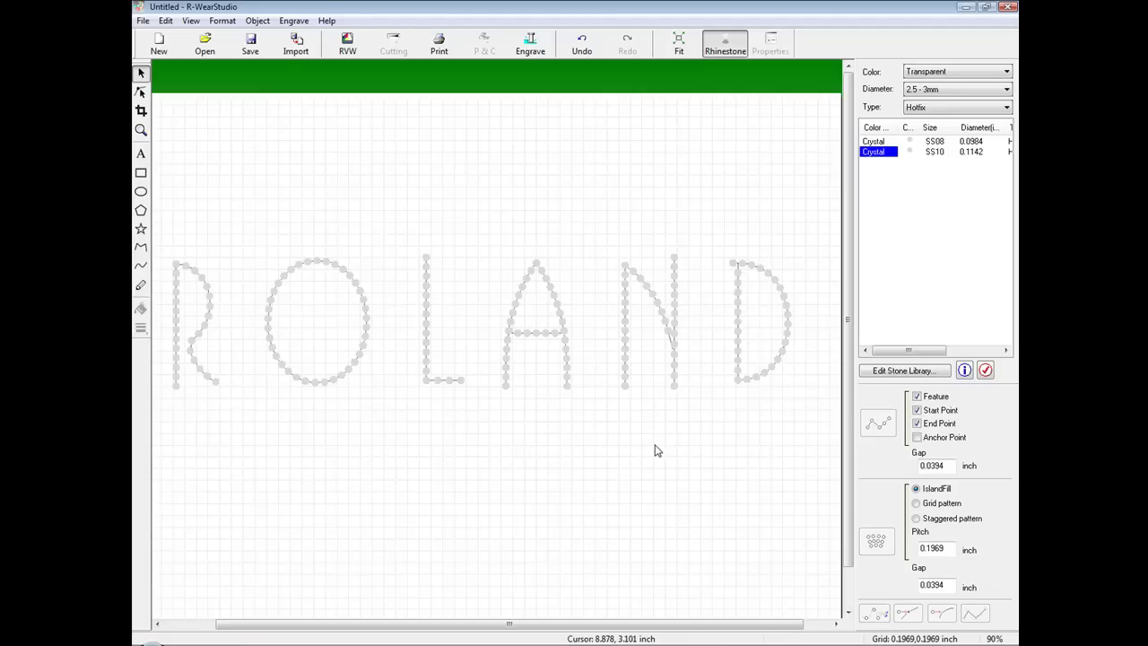
scroll(680, 272, up, 5)
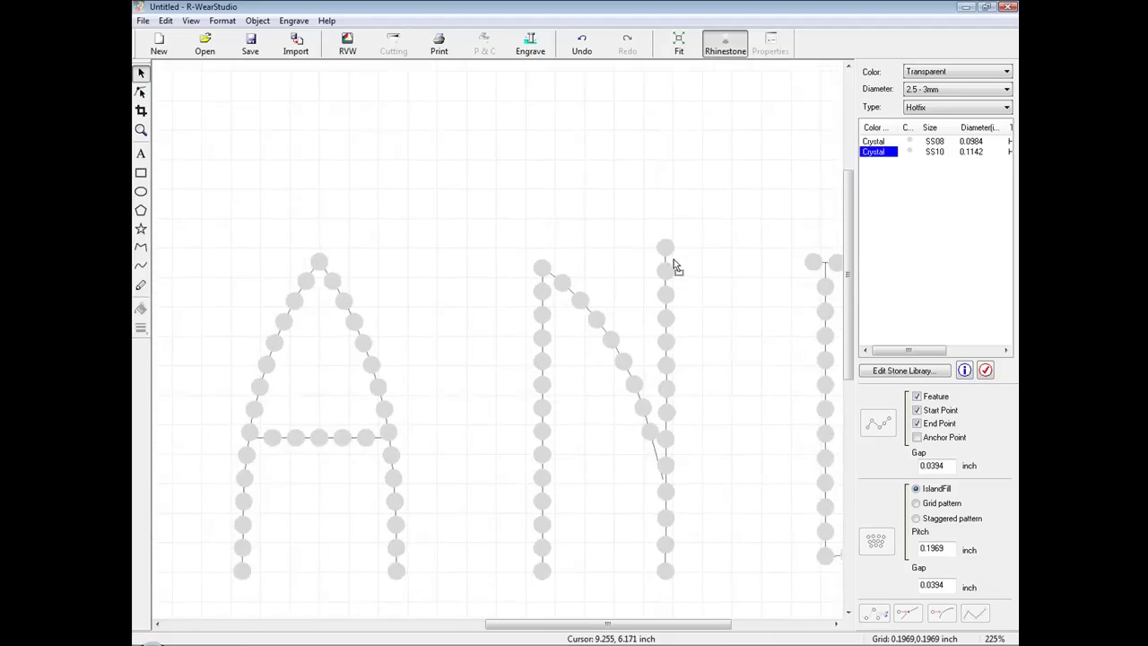
Delete the N's extra top stone and nudge its diagonal and right-stroke stones into even spacing.
scroll(676, 267, up, 1)
click(671, 250)
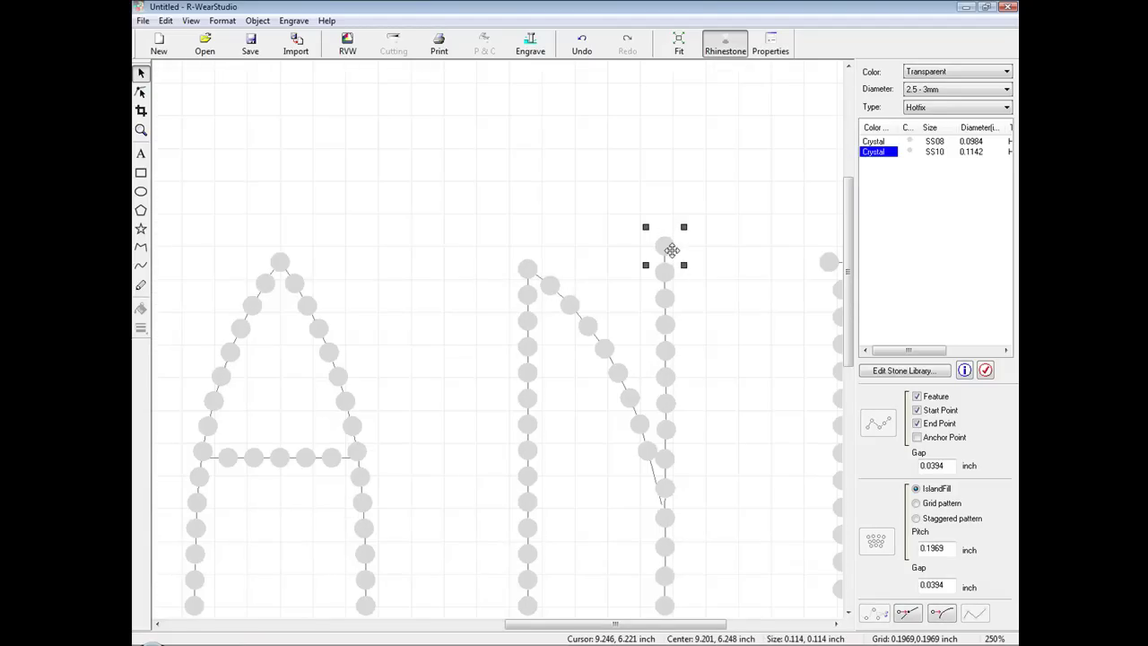
key(Delete)
scroll(669, 305, down, 3)
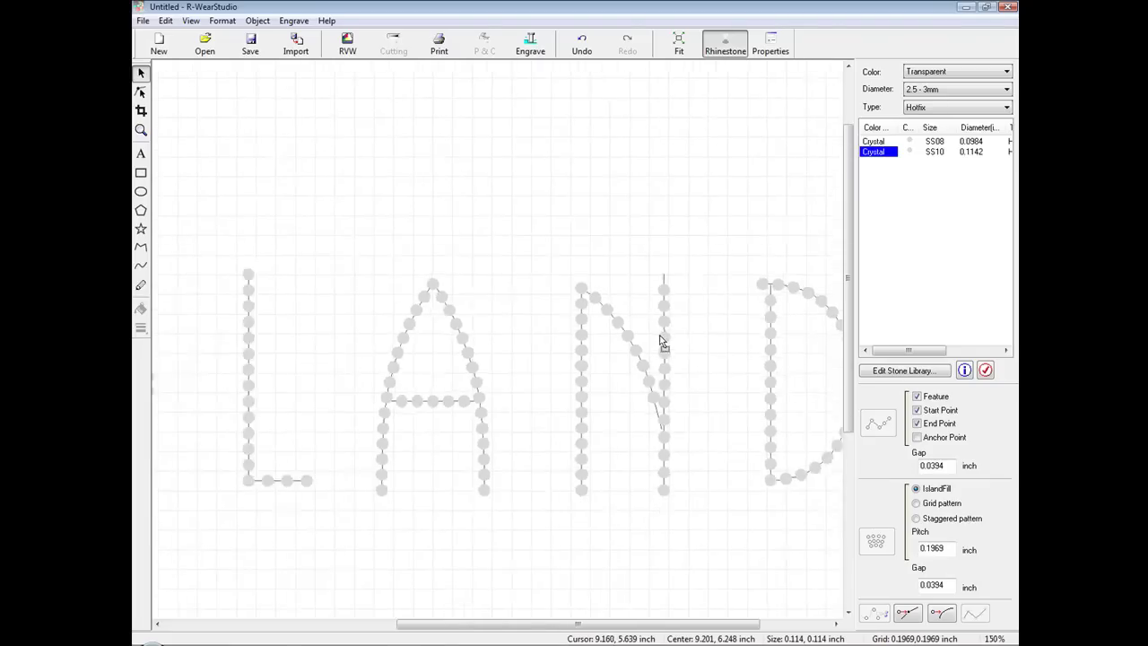
scroll(656, 404, up, 3)
scroll(656, 402, up, 4)
click(652, 387)
drag(651, 388, 649, 375)
click(715, 404)
drag(718, 395, 718, 406)
Add a new Crystal SS10 stone into the gap on the R's curve and realign its neighbour.
click(764, 371)
scroll(643, 431, down, 8)
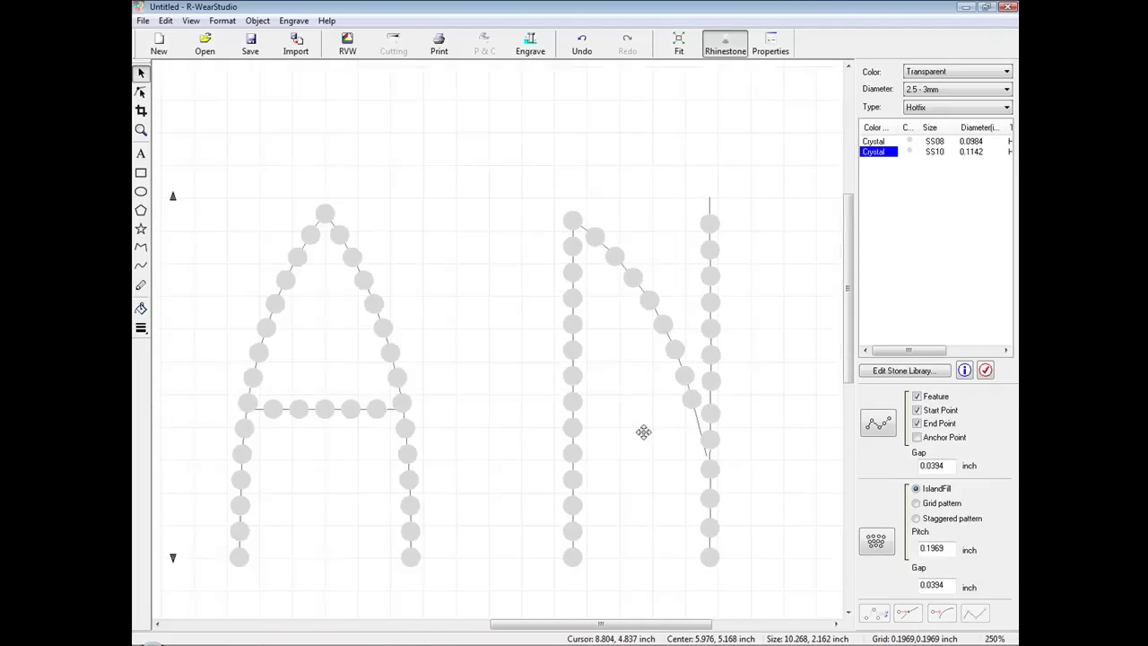
drag(474, 624, 269, 617)
scroll(278, 491, up, 9)
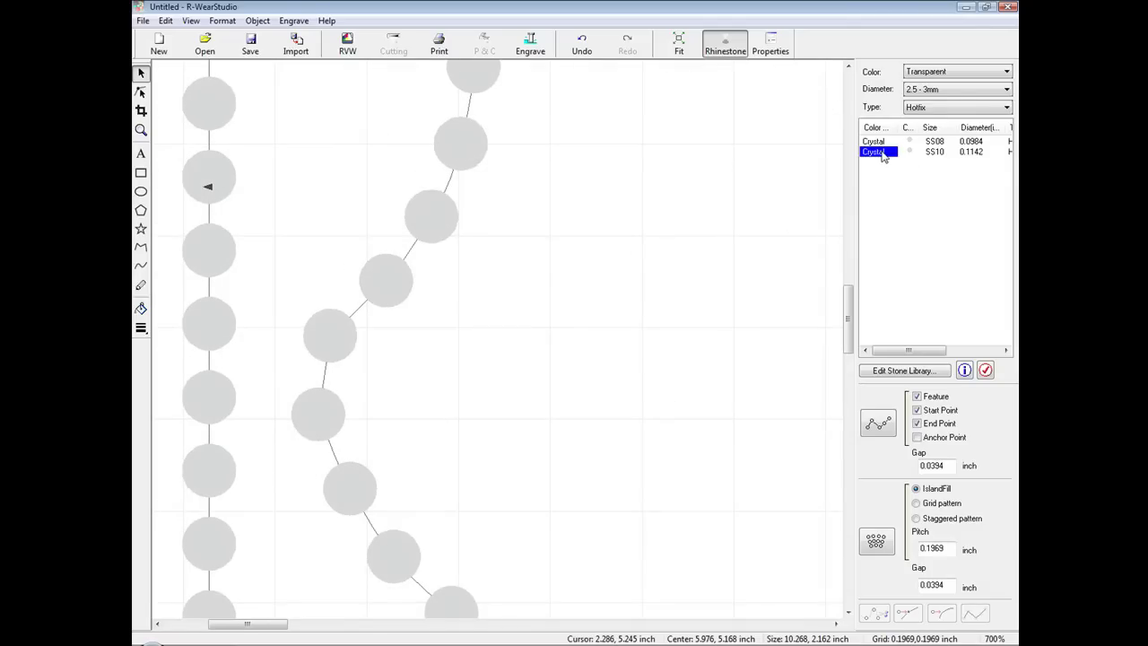
click(715, 222)
click(713, 239)
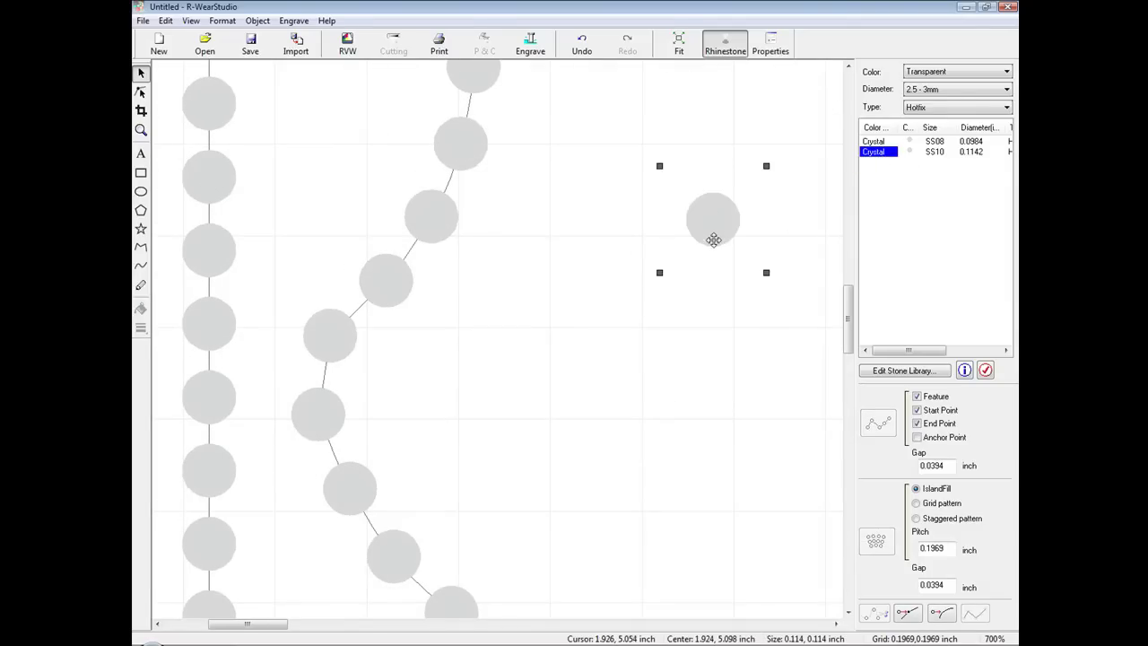
drag(713, 240, 263, 441)
drag(342, 426, 357, 425)
click(270, 446)
drag(270, 447, 282, 395)
click(349, 431)
drag(349, 431, 335, 450)
Even out the remaining stones along the R's curve, then select all and fit the design.
click(548, 500)
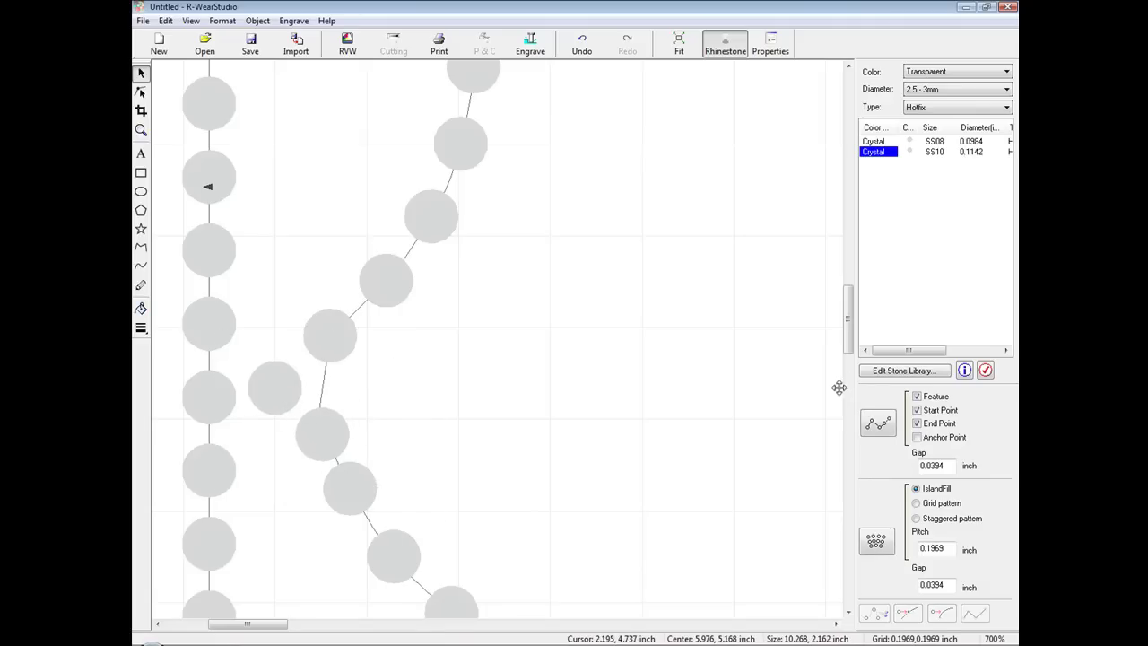
drag(849, 316, 848, 345)
click(503, 469)
drag(502, 469, 495, 464)
click(470, 405)
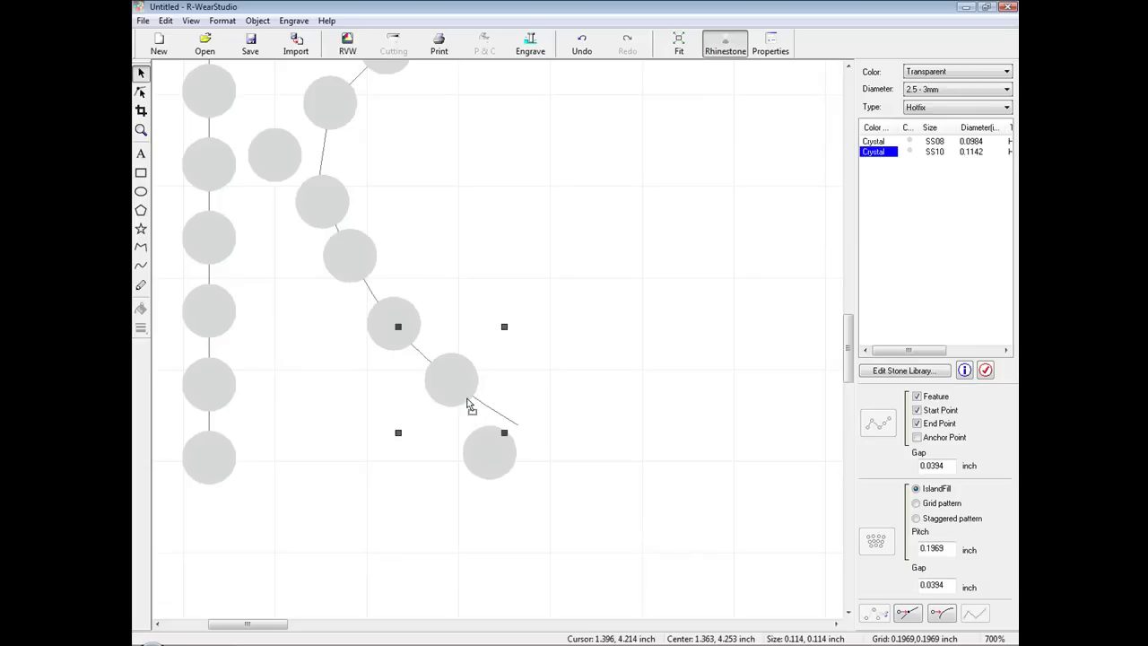
drag(461, 397, 441, 405)
drag(417, 360, 396, 344)
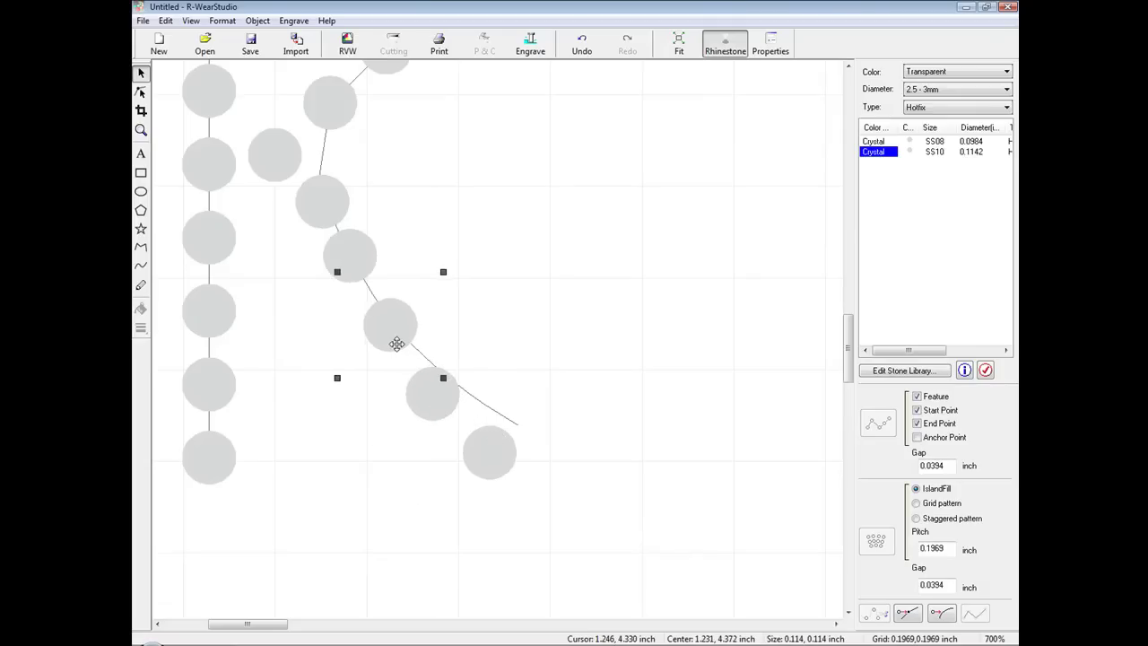
click(351, 271)
drag(351, 271, 353, 283)
key(ctrl+a)
key(F4)
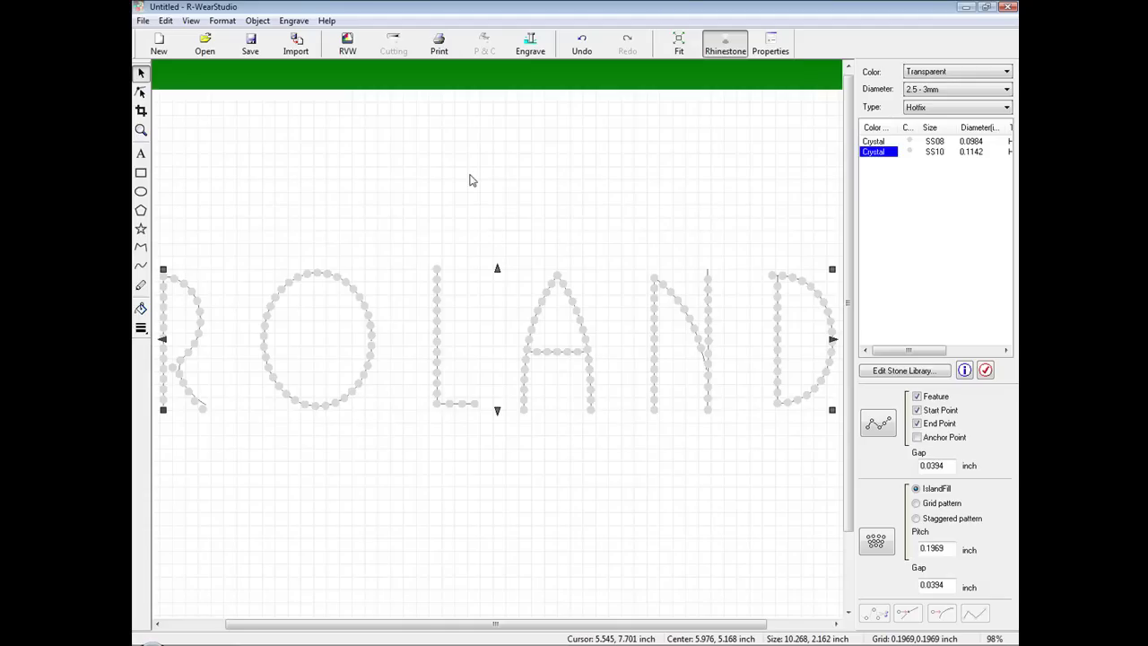
In Add/Remove Tool, copy the 1.52 mm Parallel Engraving tool and rename the copy PAR-125-060K.
click(293, 21)
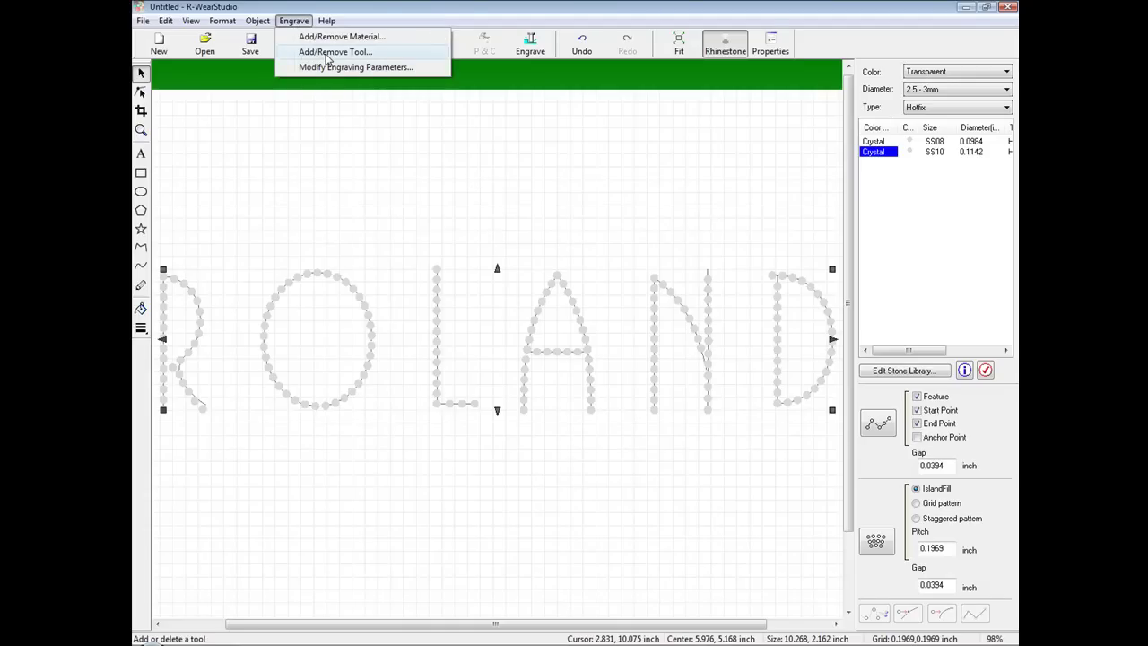
click(328, 54)
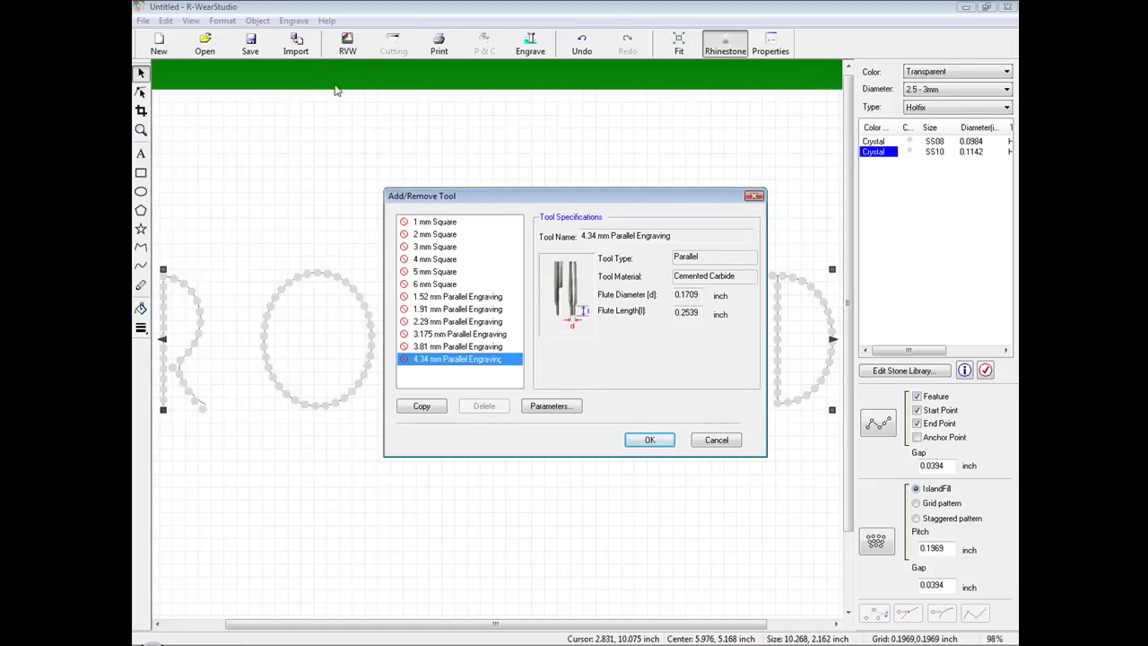
click(441, 297)
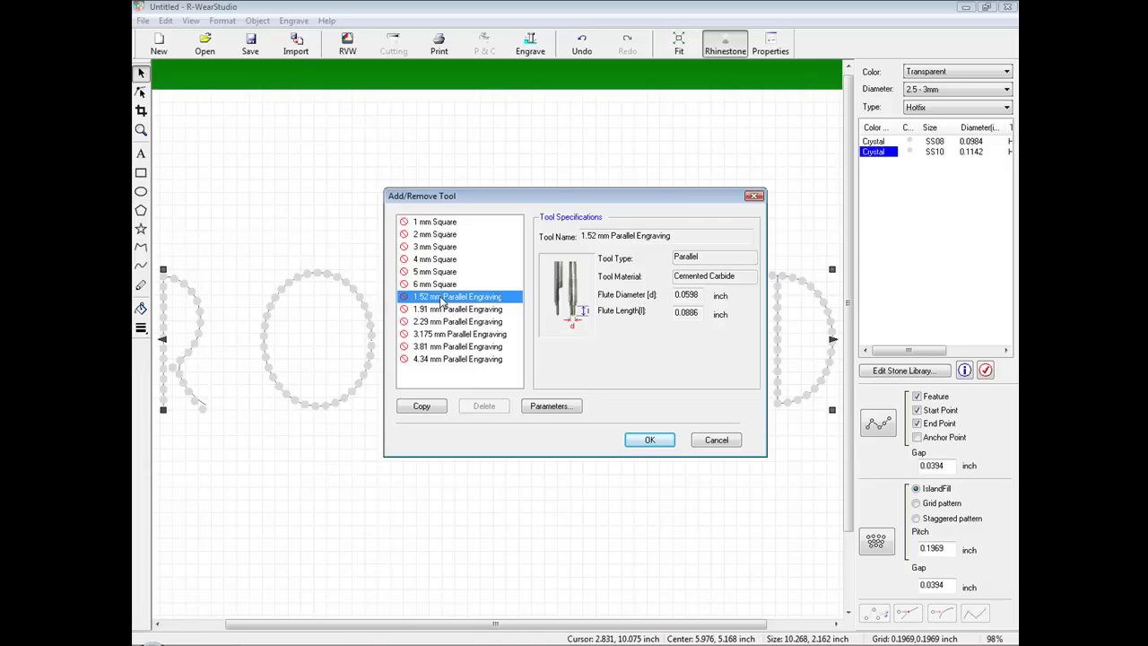
click(422, 406)
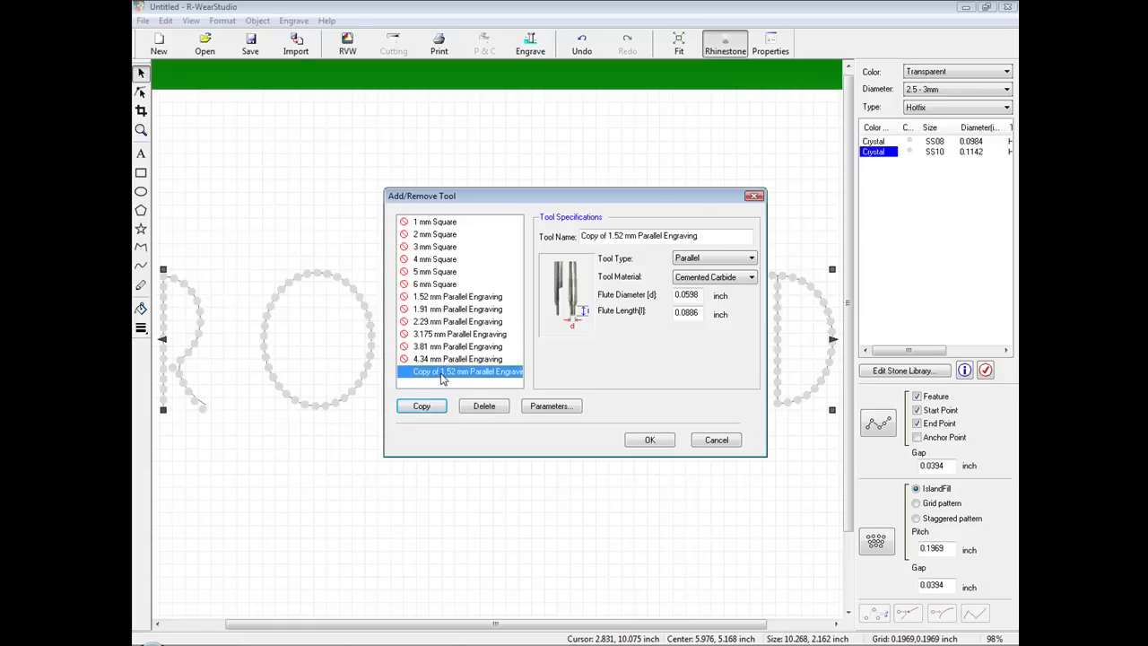
drag(705, 235, 567, 241)
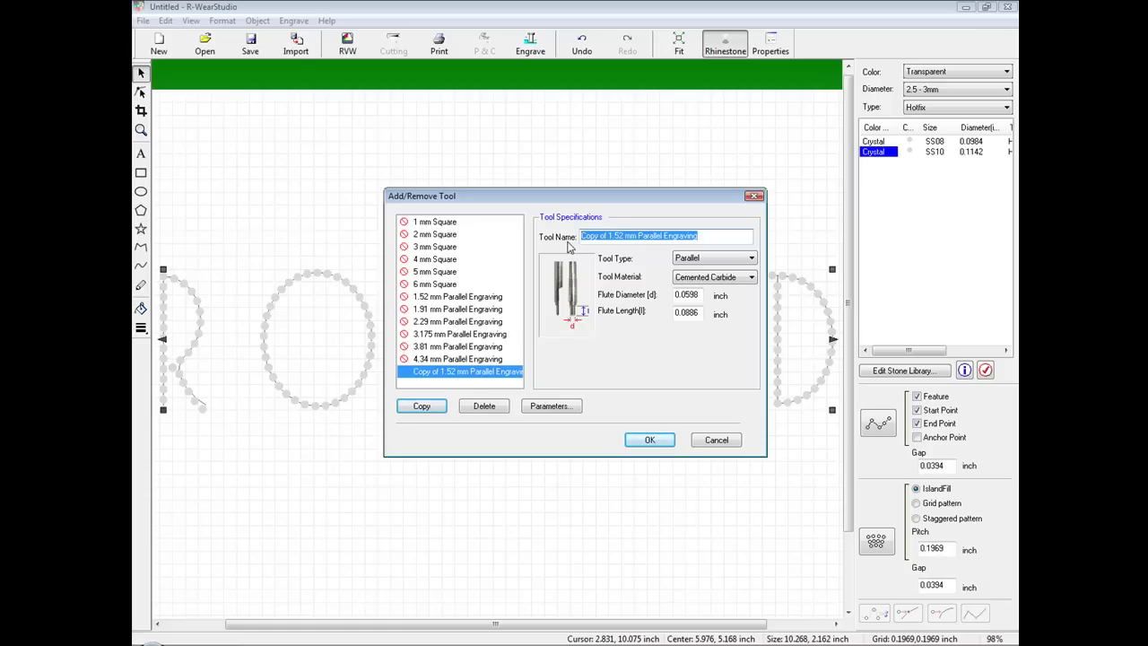
text(PAR-125-060K)
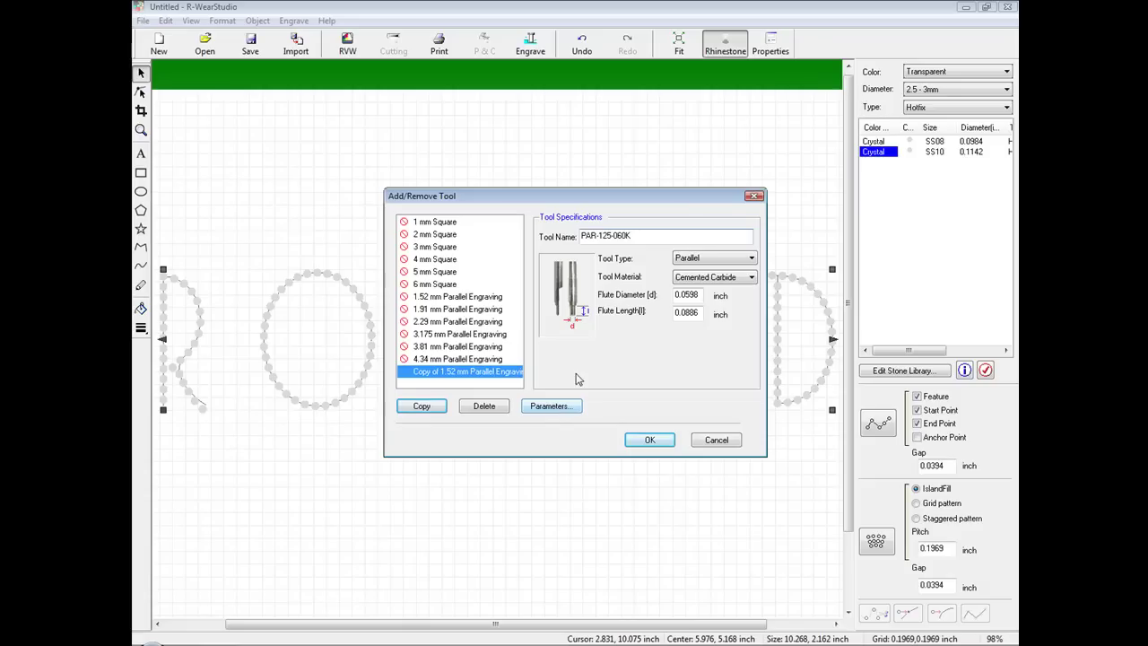
click(553, 407)
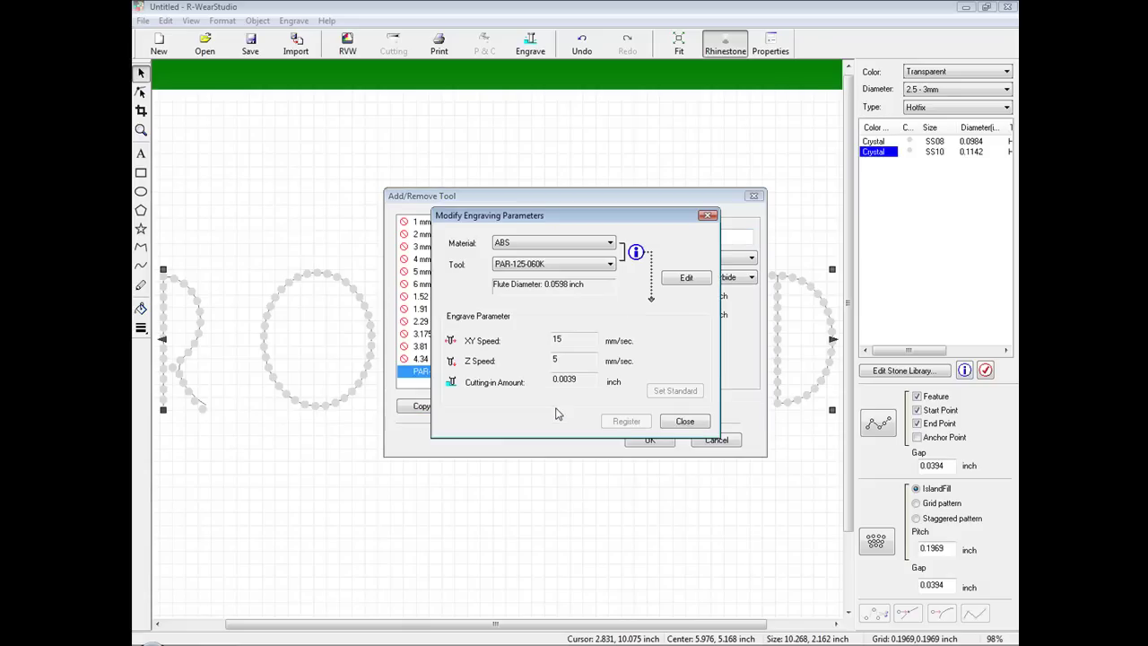
Pick Polyacetal as the material for PAR-125-060K and make its engraving parameters editable.
click(565, 249)
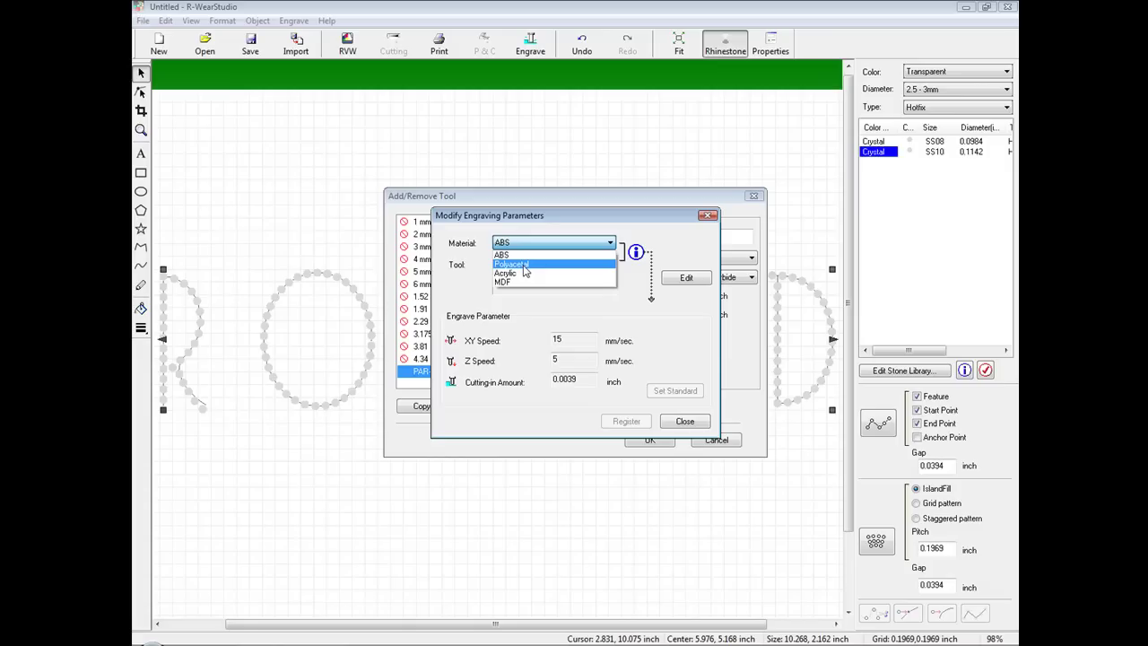
click(525, 264)
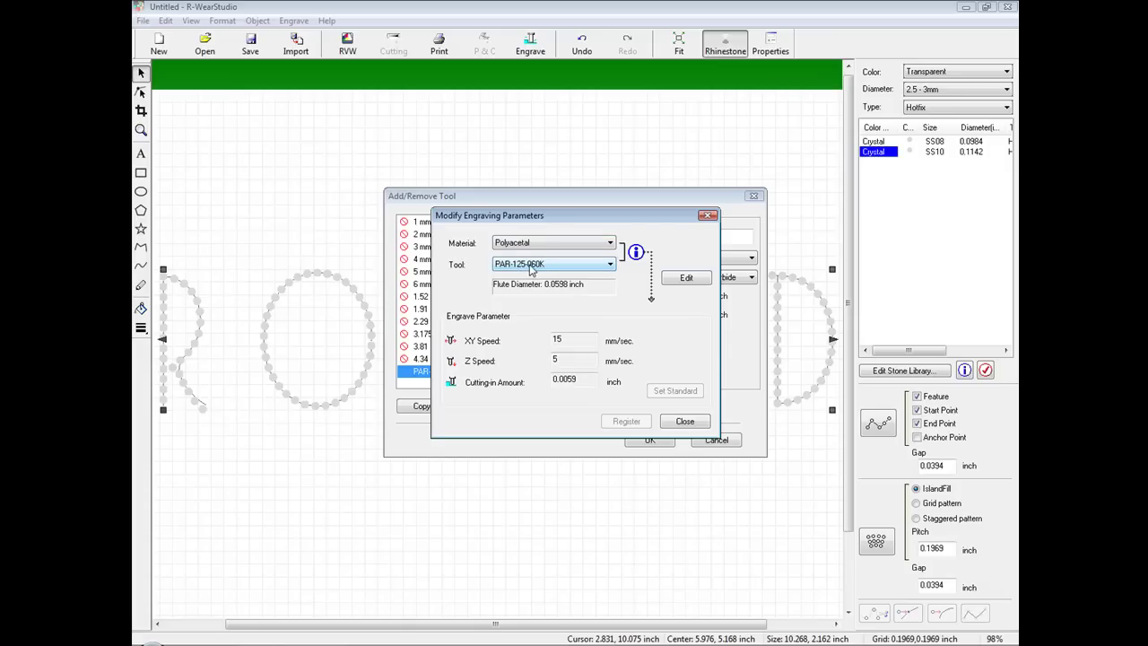
click(687, 279)
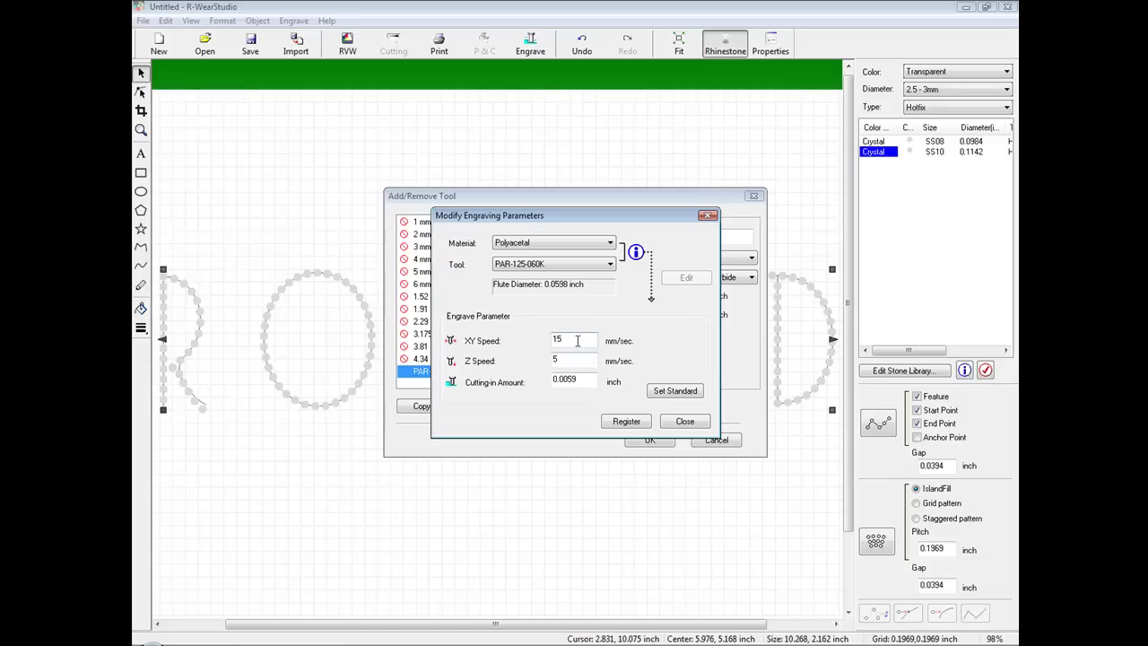
Register XY speed 50, Z speed 30 mm/sec and 0.03 inch cutting-in, then close the library.
drag(578, 340, 534, 344)
text(50)
key(Tab)
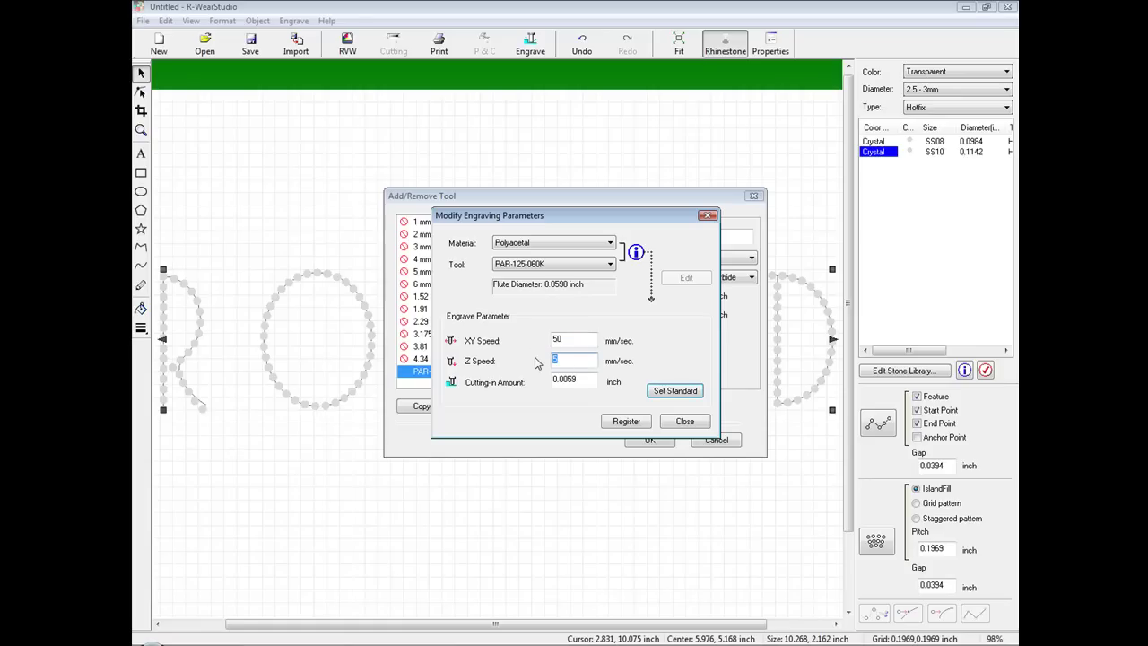
text(30)
drag(579, 379, 506, 377)
text(0.03)
click(624, 423)
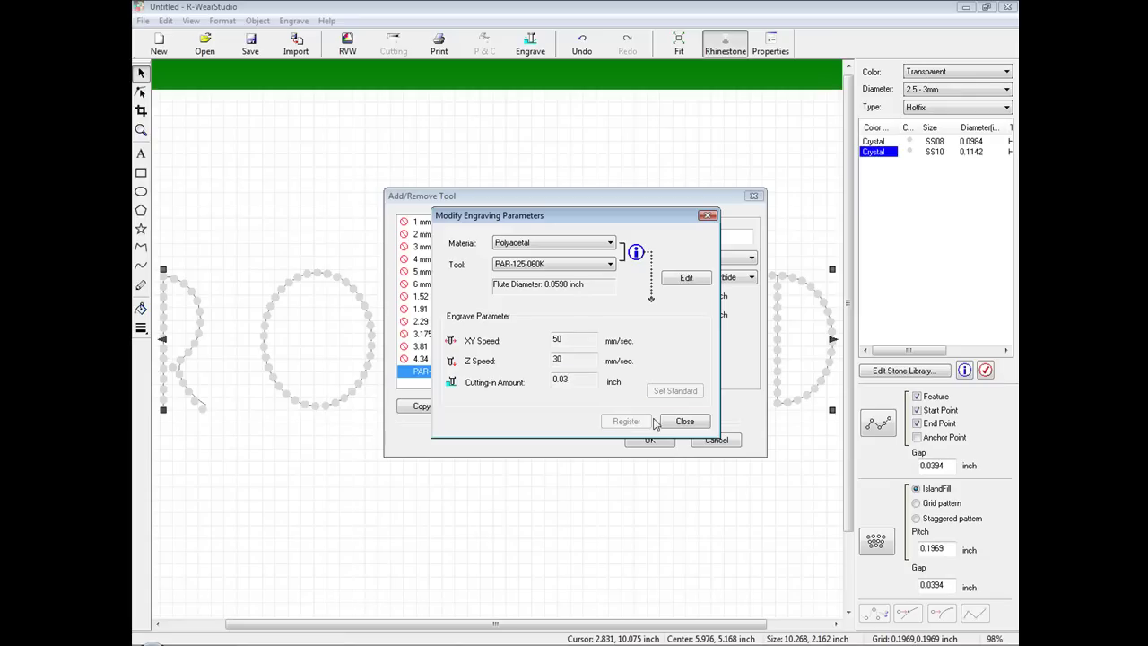
click(687, 422)
click(650, 441)
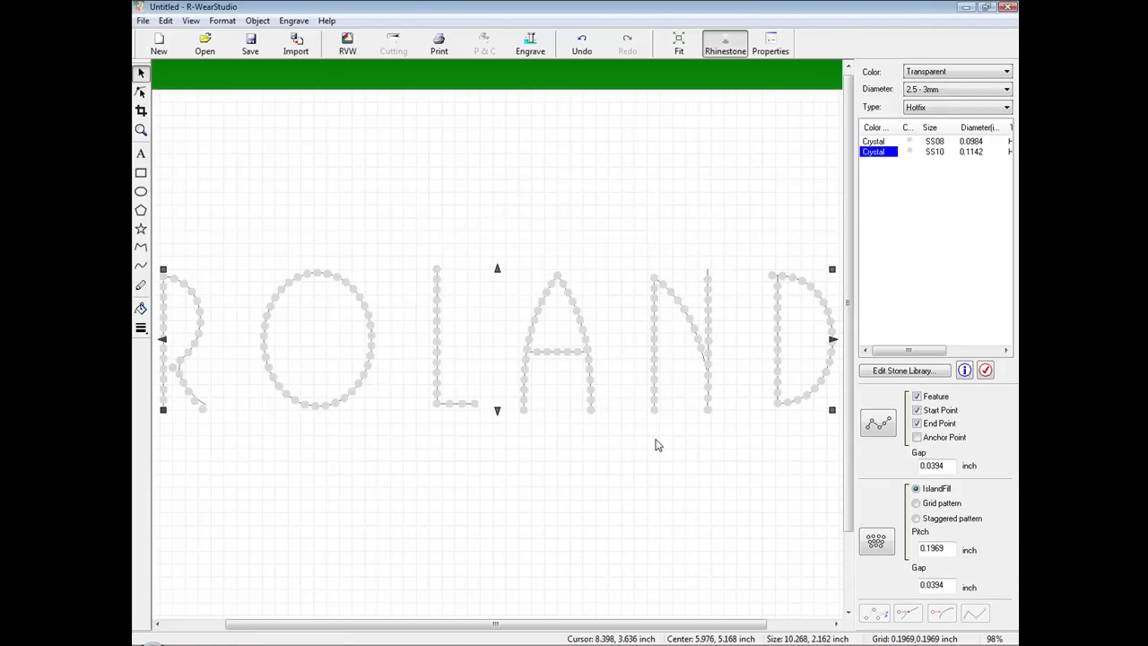
Make the EGX-350 engrave area 12.0079 × 9 inches and centre ROLAND on it.
click(529, 52)
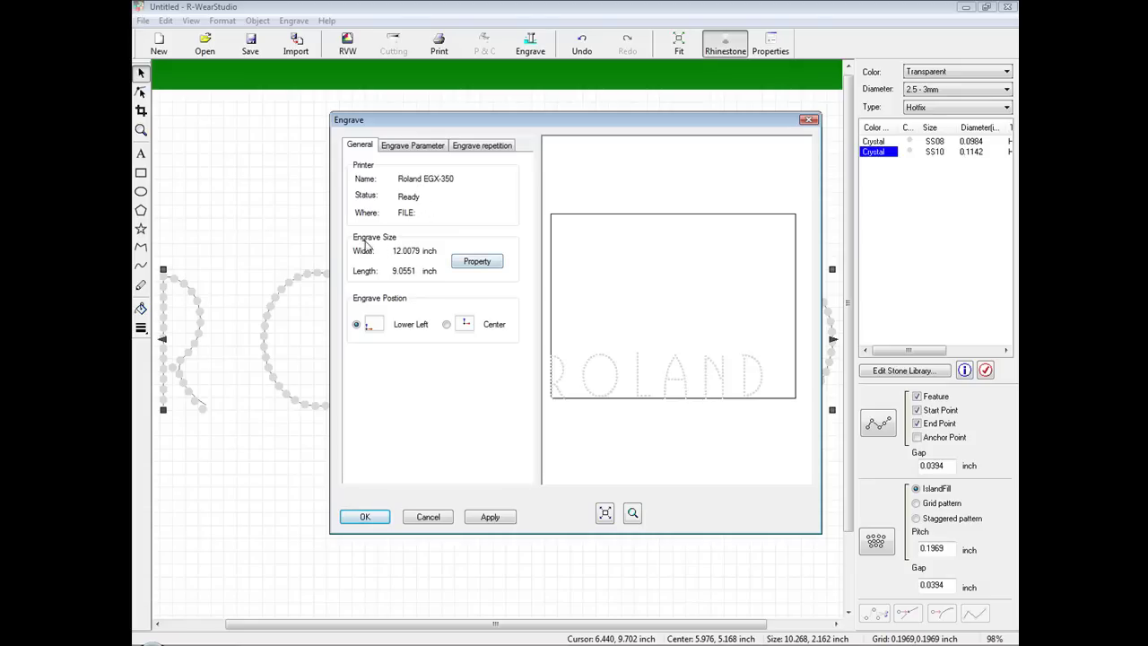
click(475, 263)
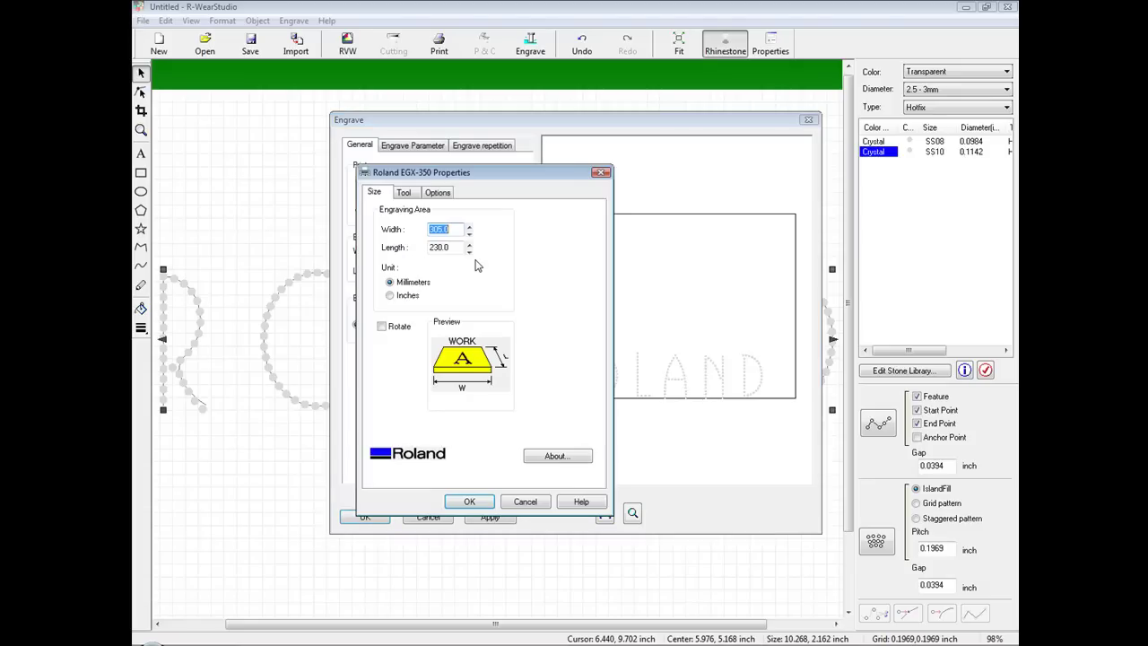
click(400, 296)
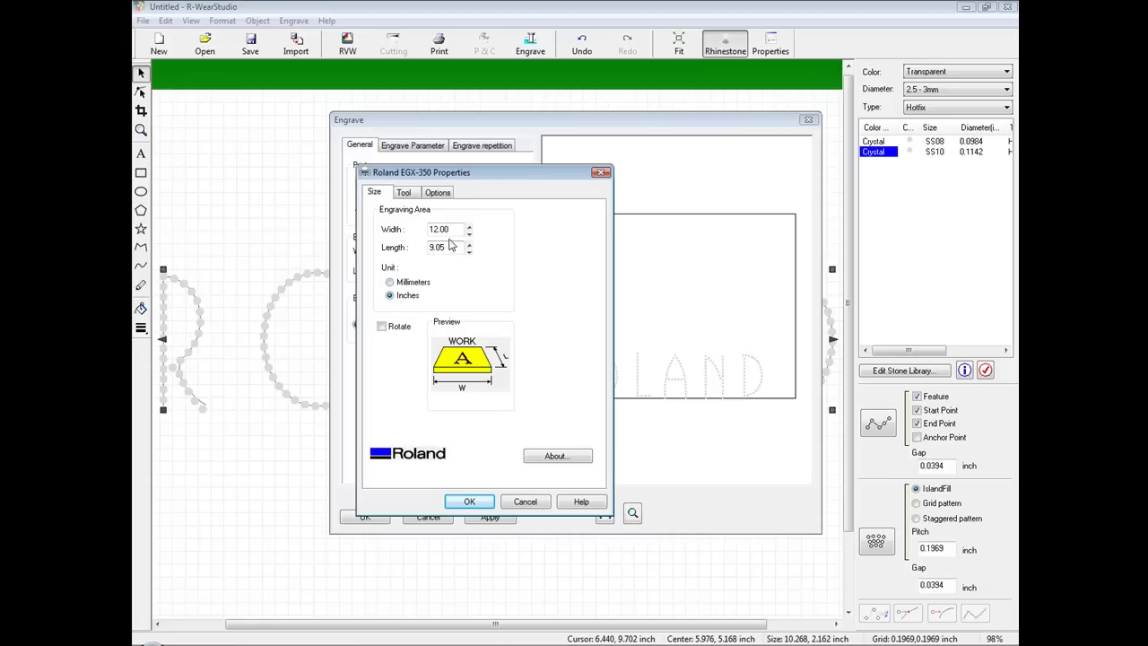
drag(455, 247, 415, 249)
text(9)
click(469, 502)
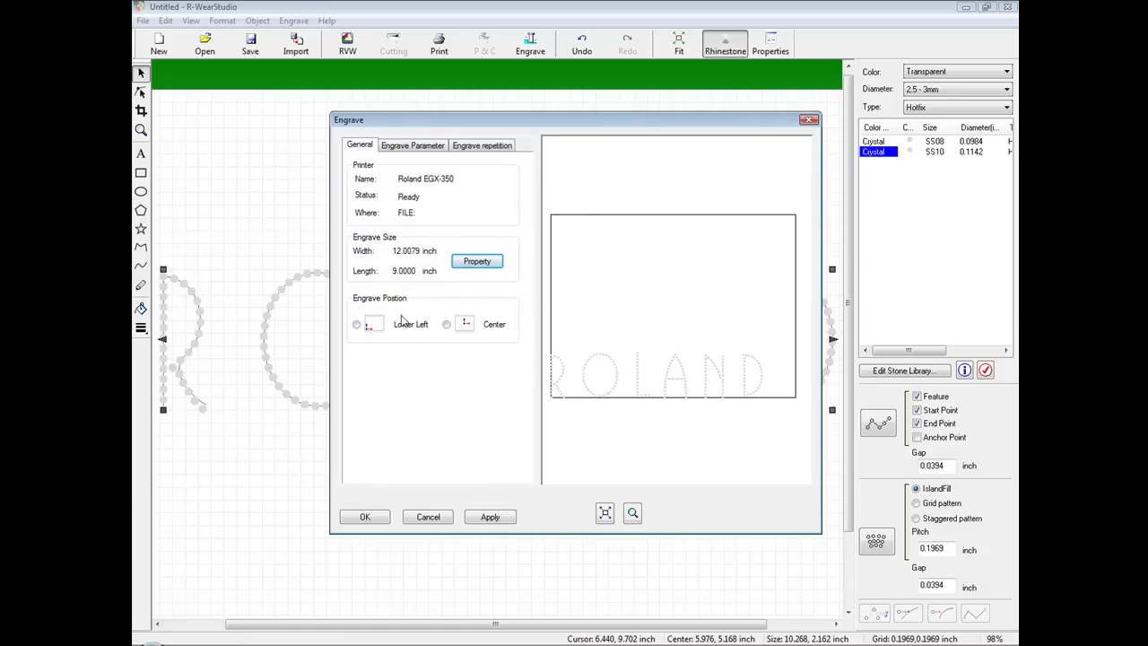
click(446, 324)
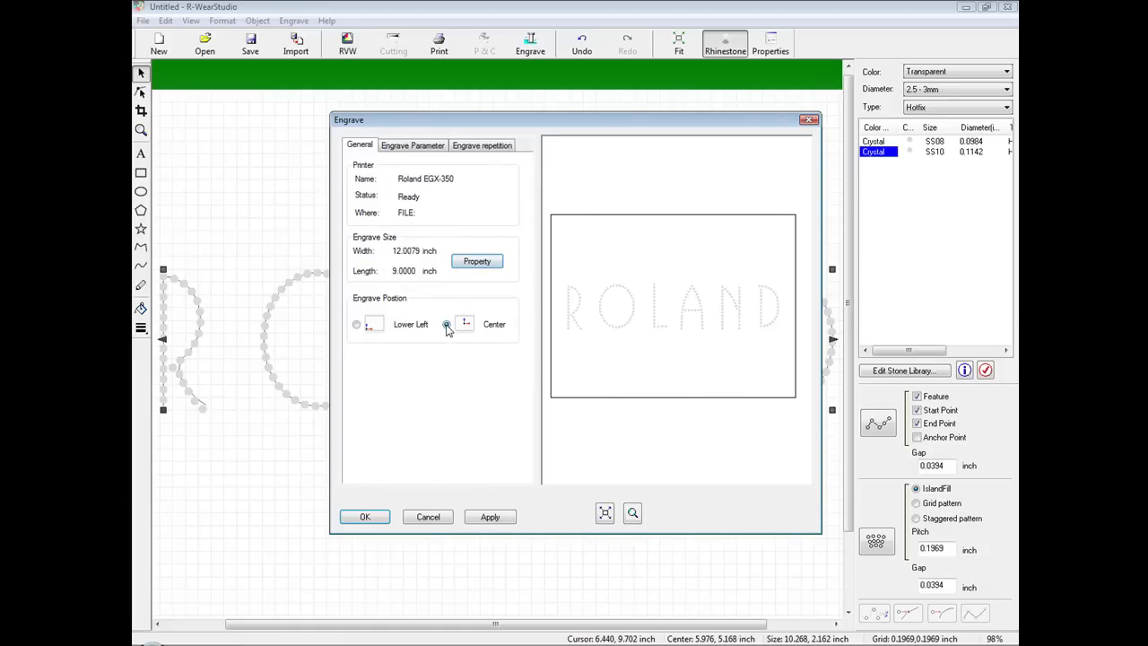
click(416, 147)
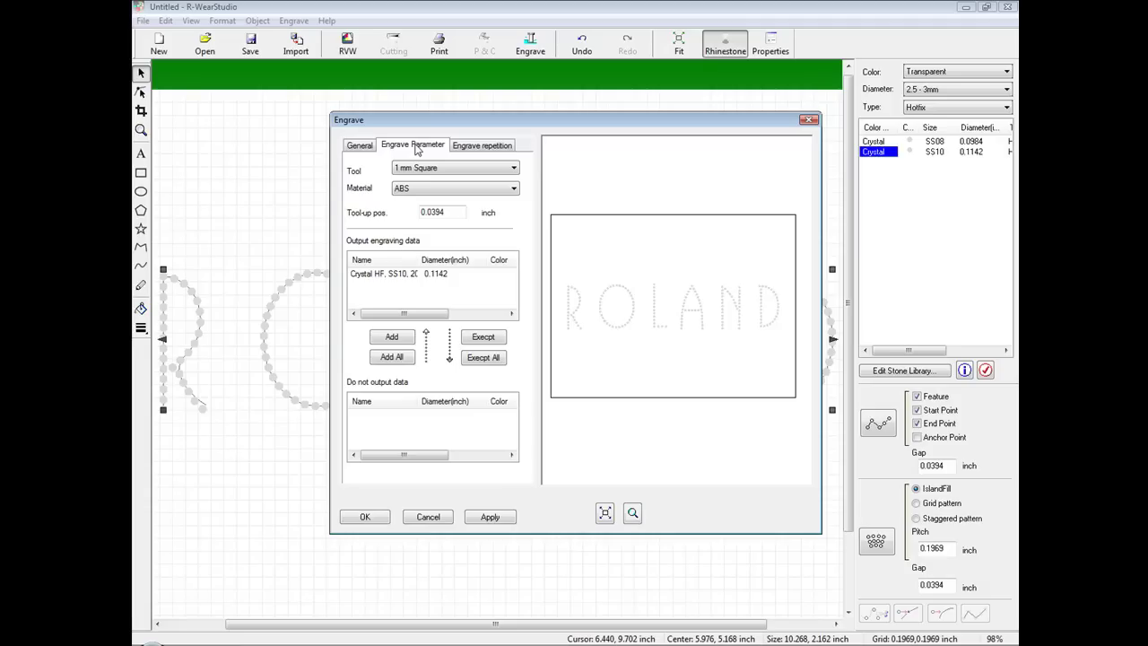
Assign tool PAR-125-060K and Polyacetal material to the job, apply, and send it to the engraver.
click(435, 170)
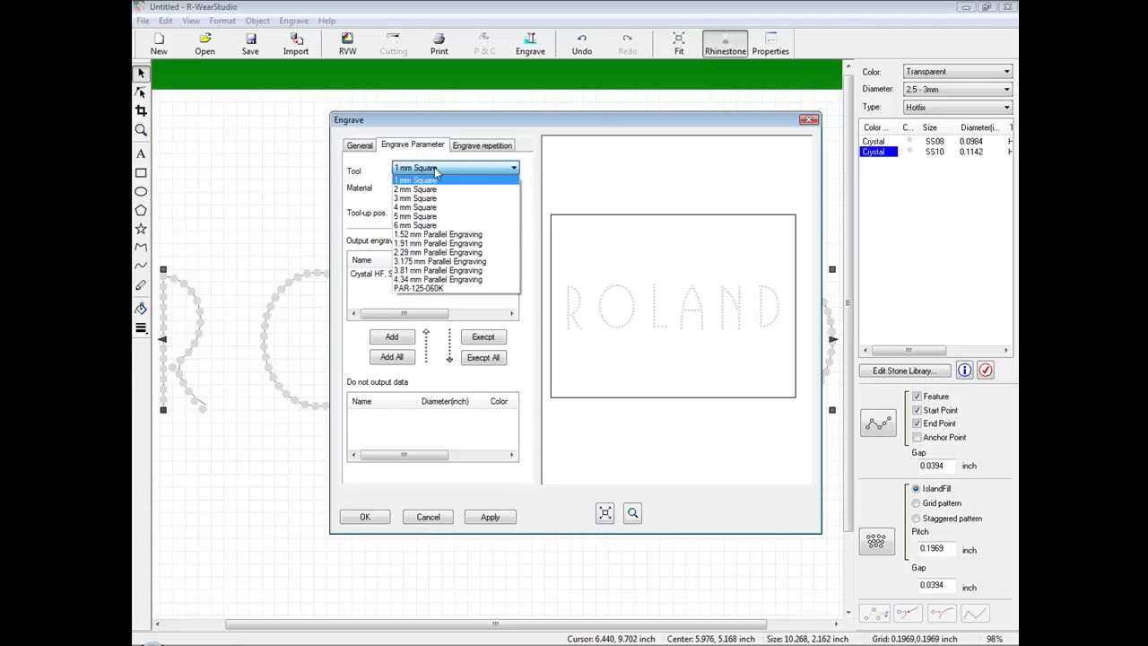
click(437, 288)
click(440, 189)
click(427, 225)
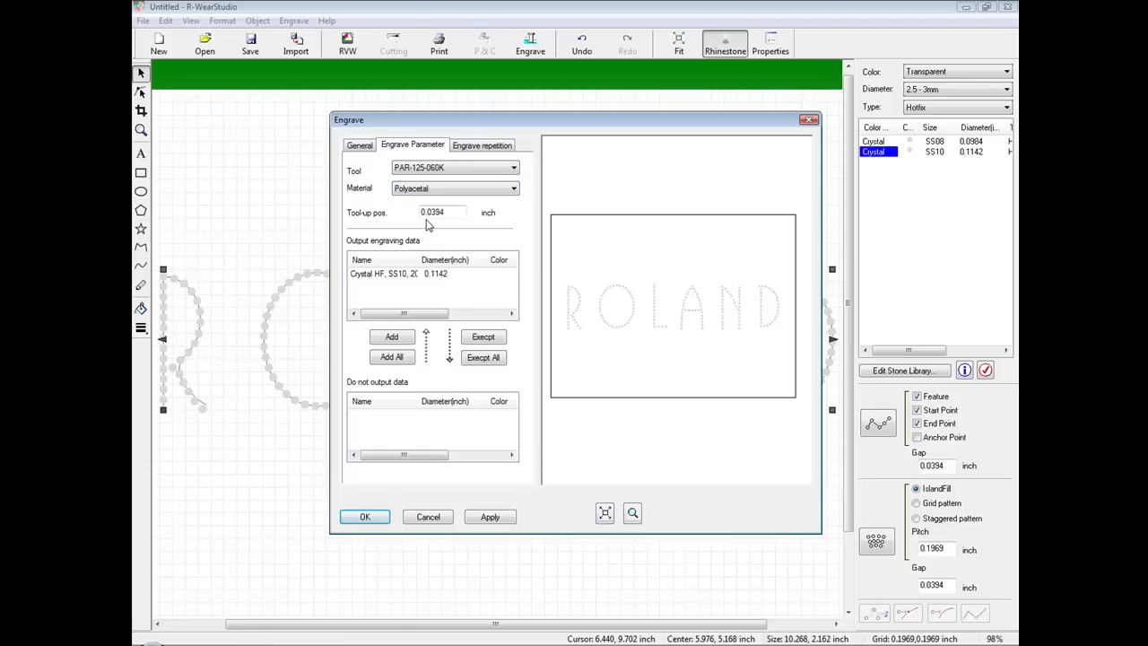
click(492, 519)
click(366, 519)
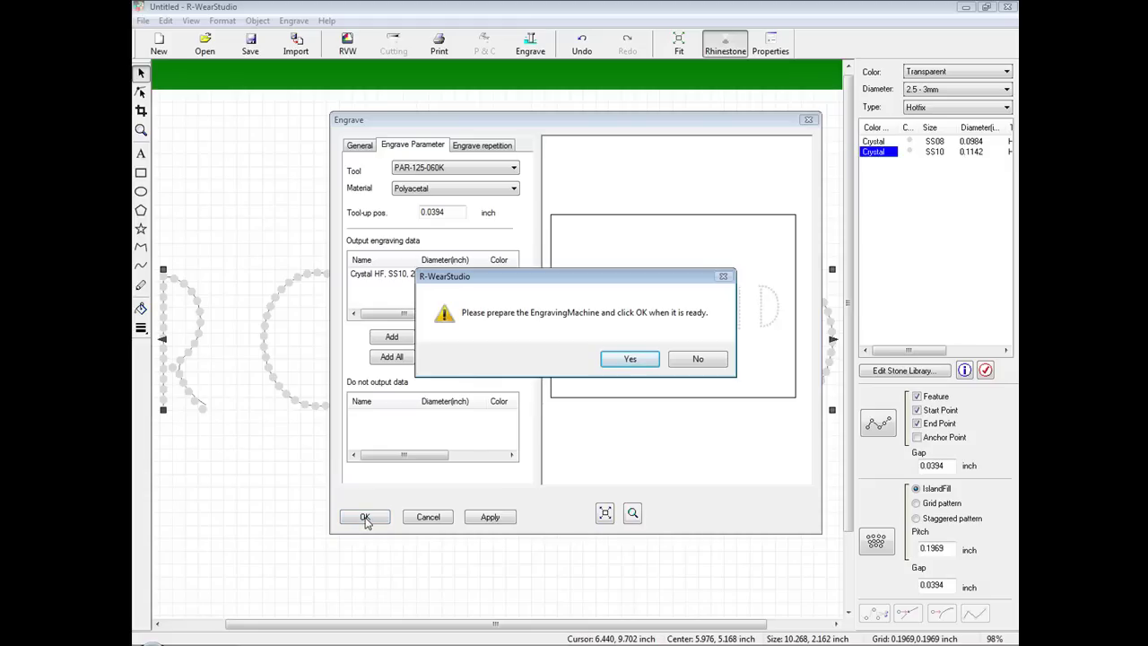